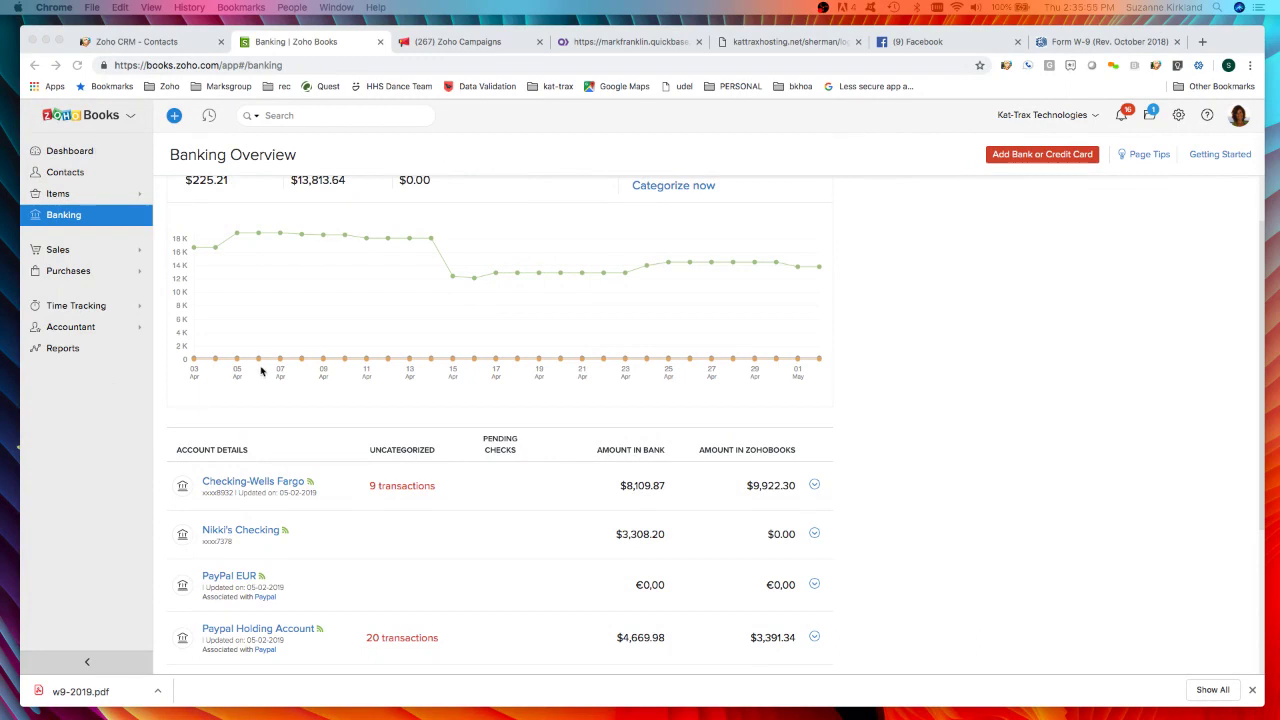
Go from the Dashboard back to Banking and start adding a new bank or credit card account.
{"action": "scroll", "coordinate": [320, 357], "scroll_direction": "up", "scroll_amount": 2}
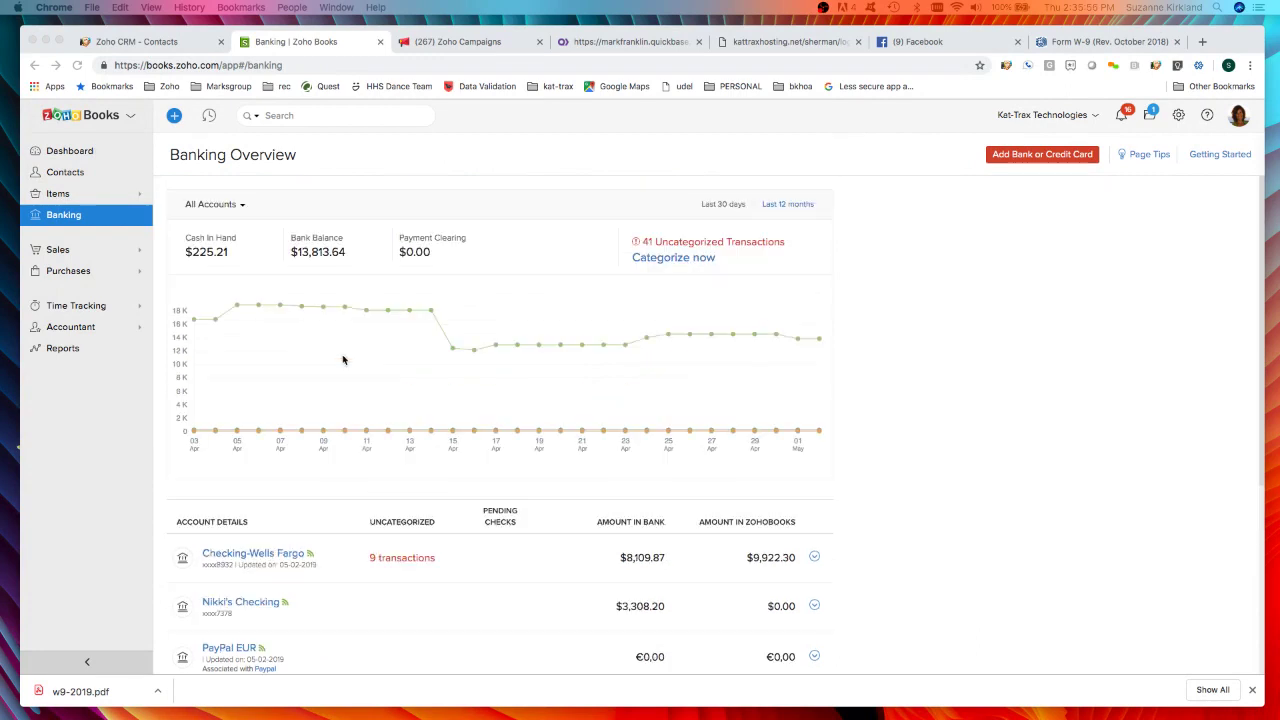
{"action": "left_click", "coordinate": [60, 153]}
{"action": "left_click", "coordinate": [58, 152]}
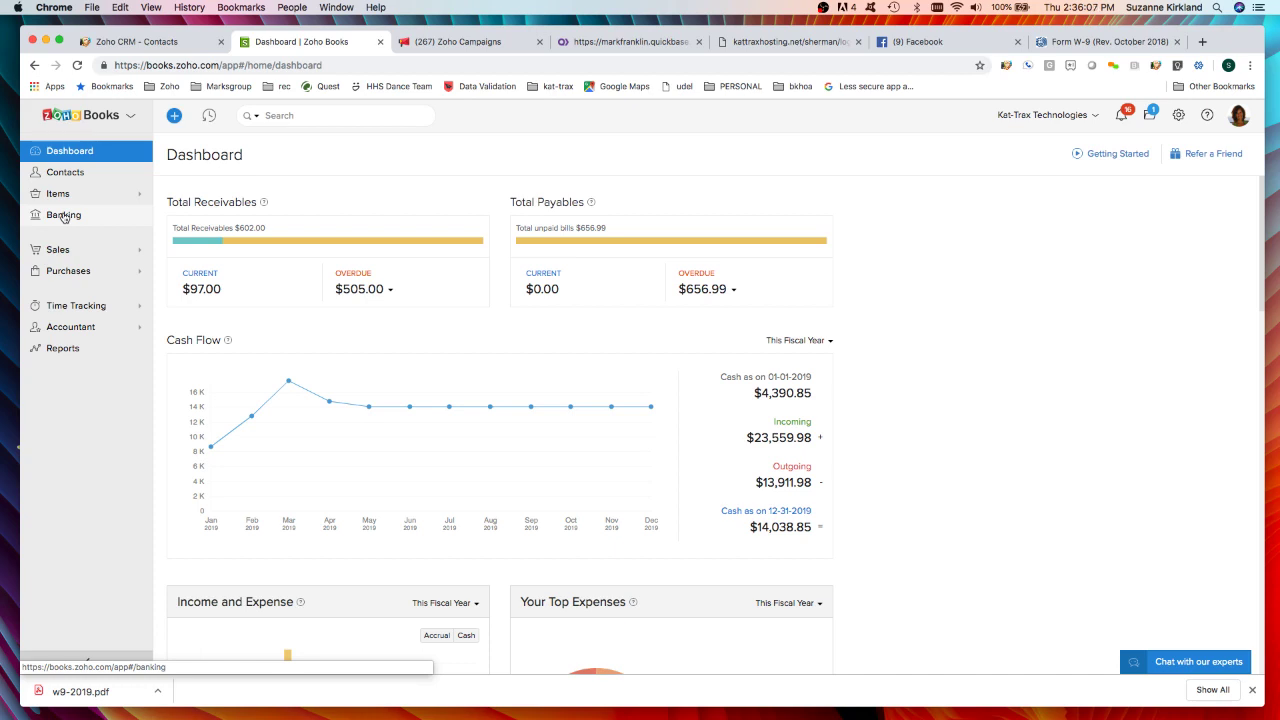
{"action": "left_click", "coordinate": [63, 215]}
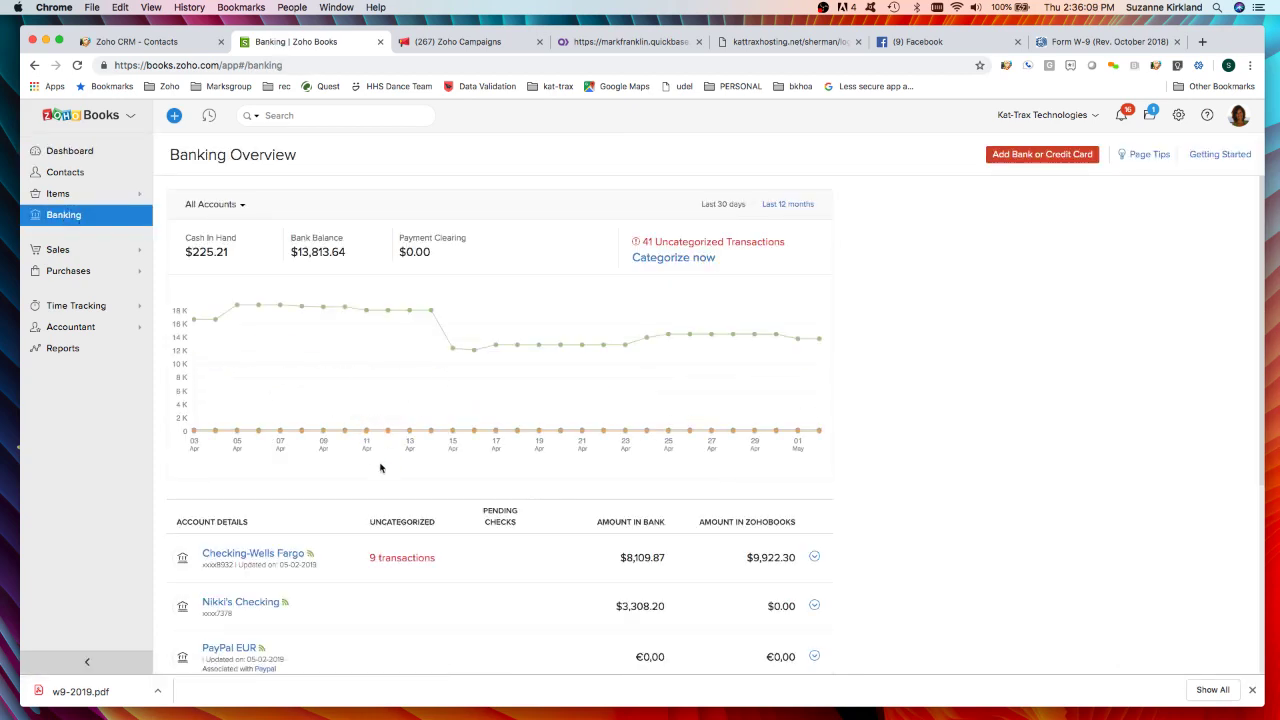
{"action": "scroll", "coordinate": [380, 467], "scroll_direction": "down", "scroll_amount": 3}
{"action": "scroll", "coordinate": [380, 467], "scroll_direction": "up", "scroll_amount": 3}
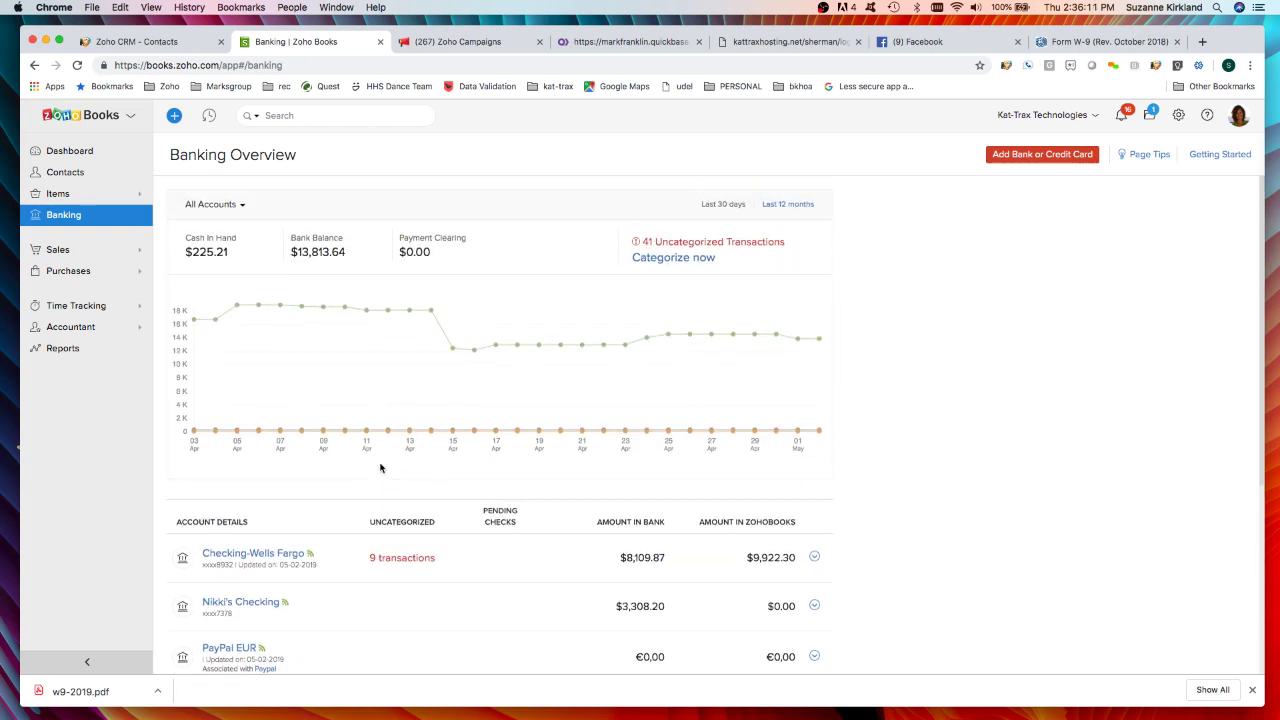
{"action": "left_click", "coordinate": [1040, 156]}
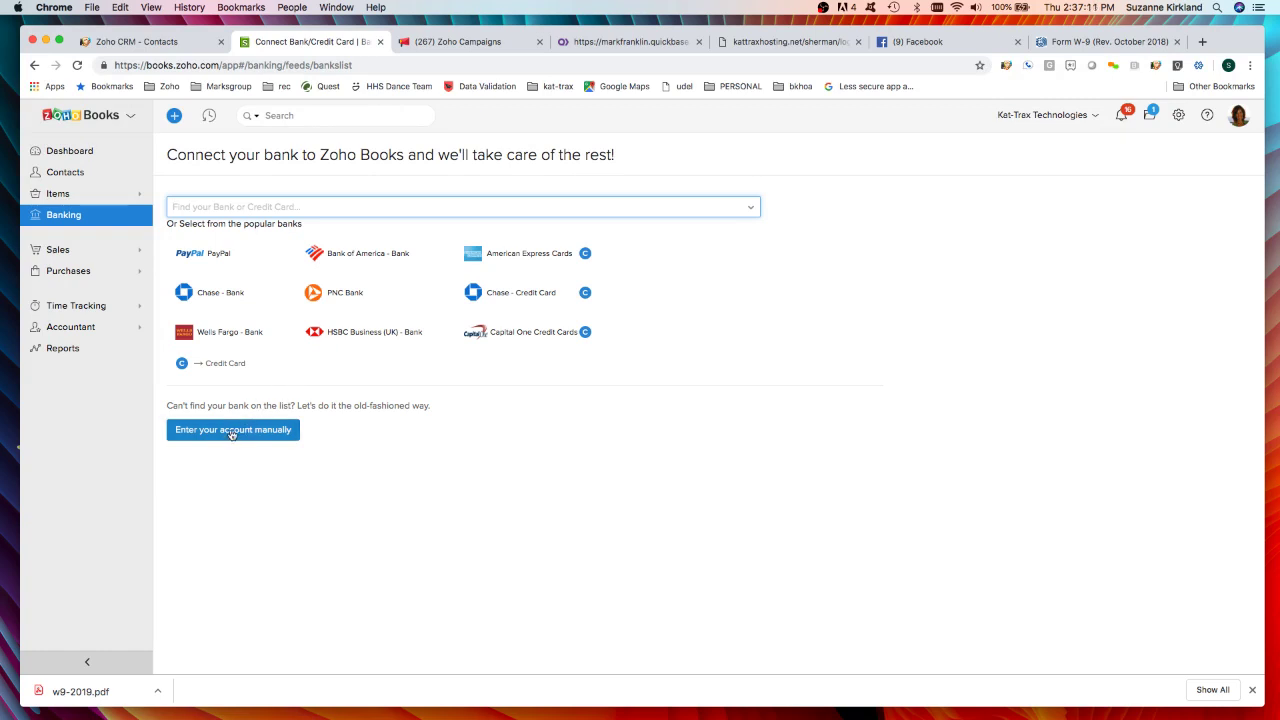
Choose manual entry, name the account 'DEMO Account name', then visit the code, number and bank-name fields.
{"action": "left_click", "coordinate": [232, 430]}
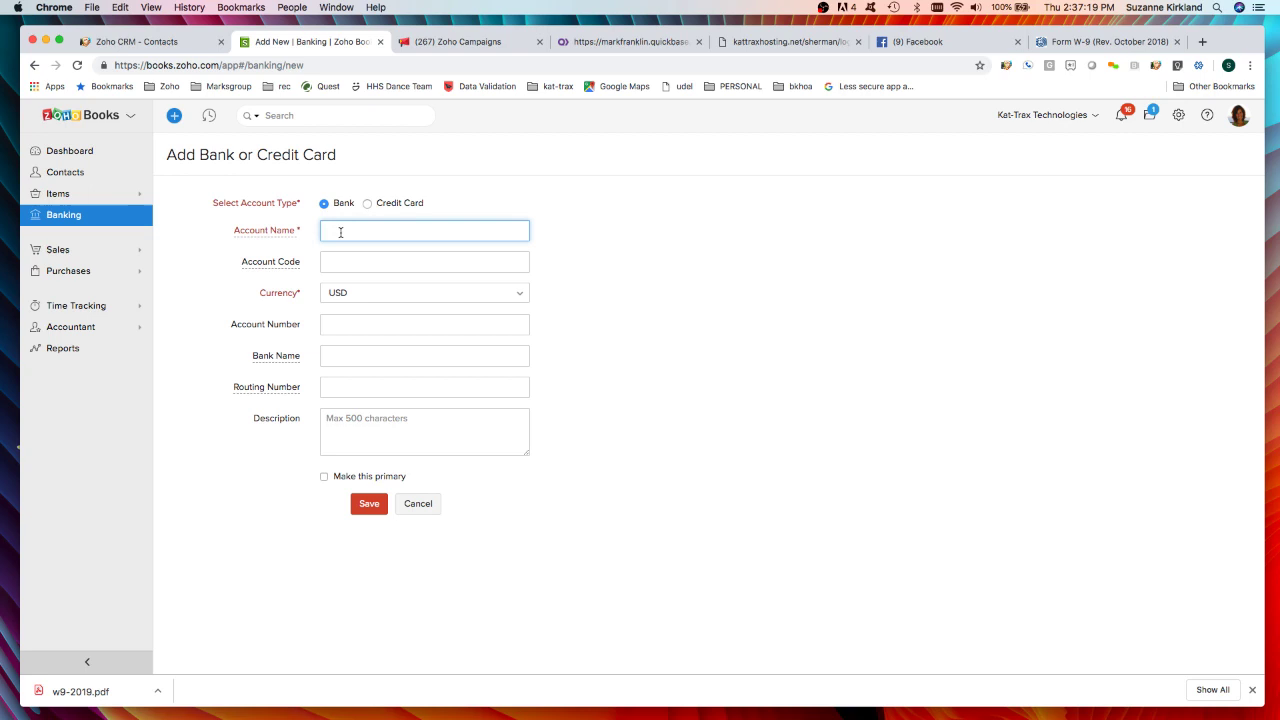
{"action": "type", "text": "DEMO Account name"}
{"action": "left_click", "coordinate": [345, 260]}
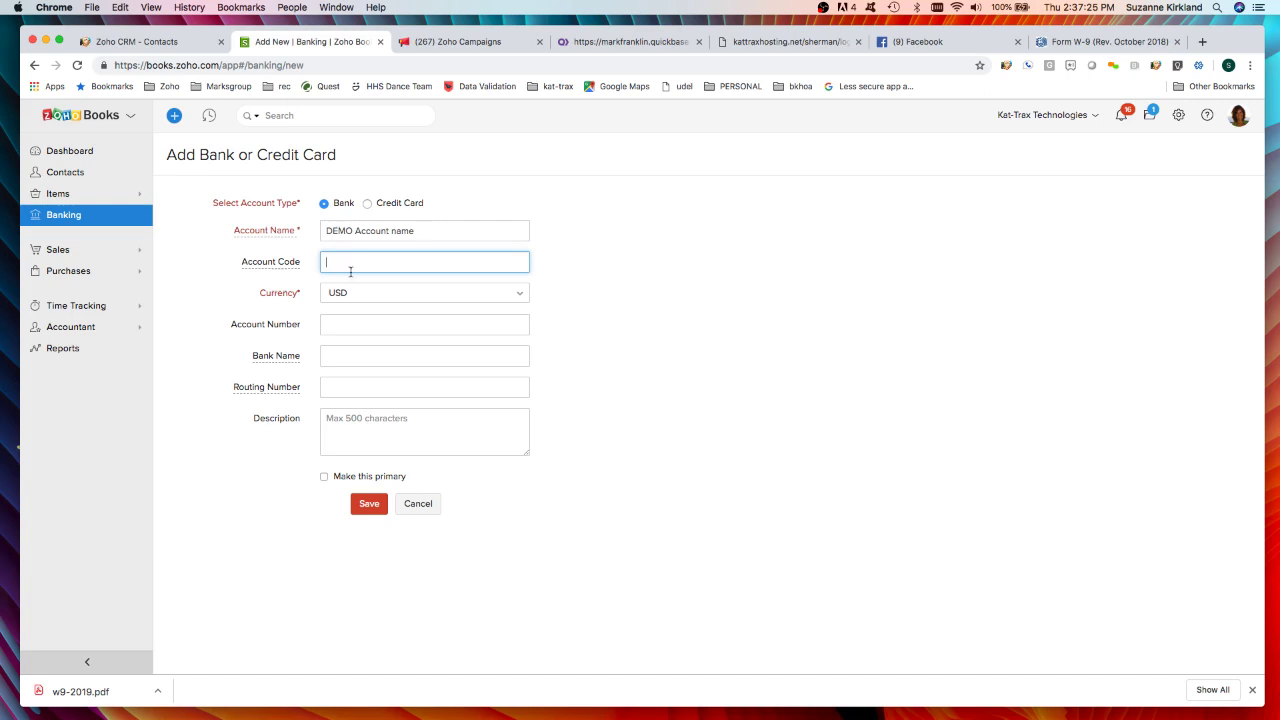
{"action": "left_click", "coordinate": [343, 328]}
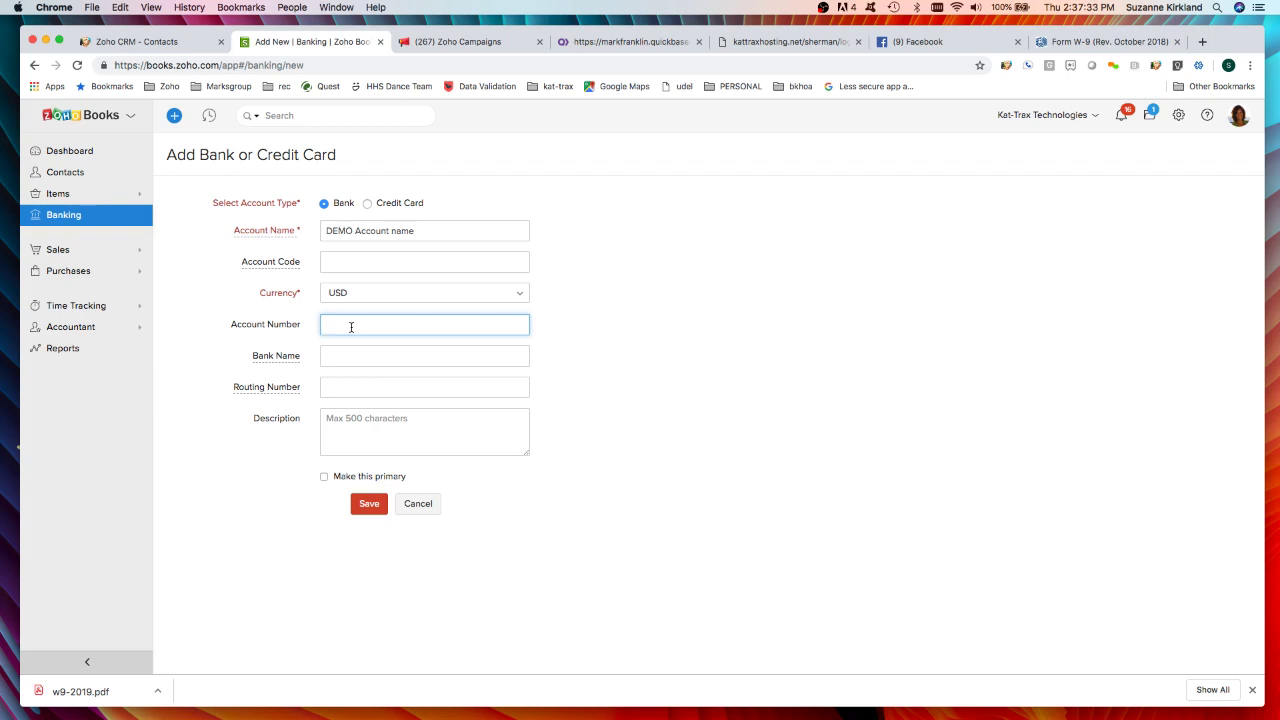
{"action": "left_click", "coordinate": [336, 357]}
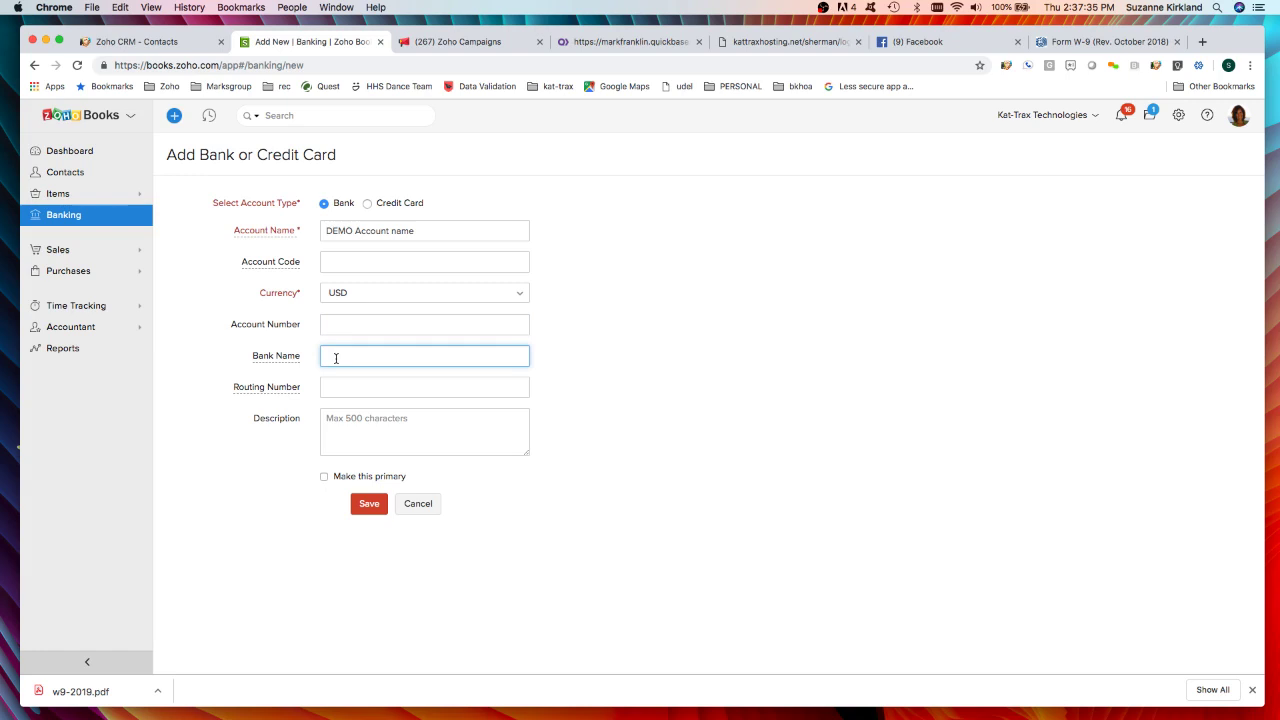
Move to the Routing Number field of the manual bank account form.
{"action": "left_click", "coordinate": [337, 389]}
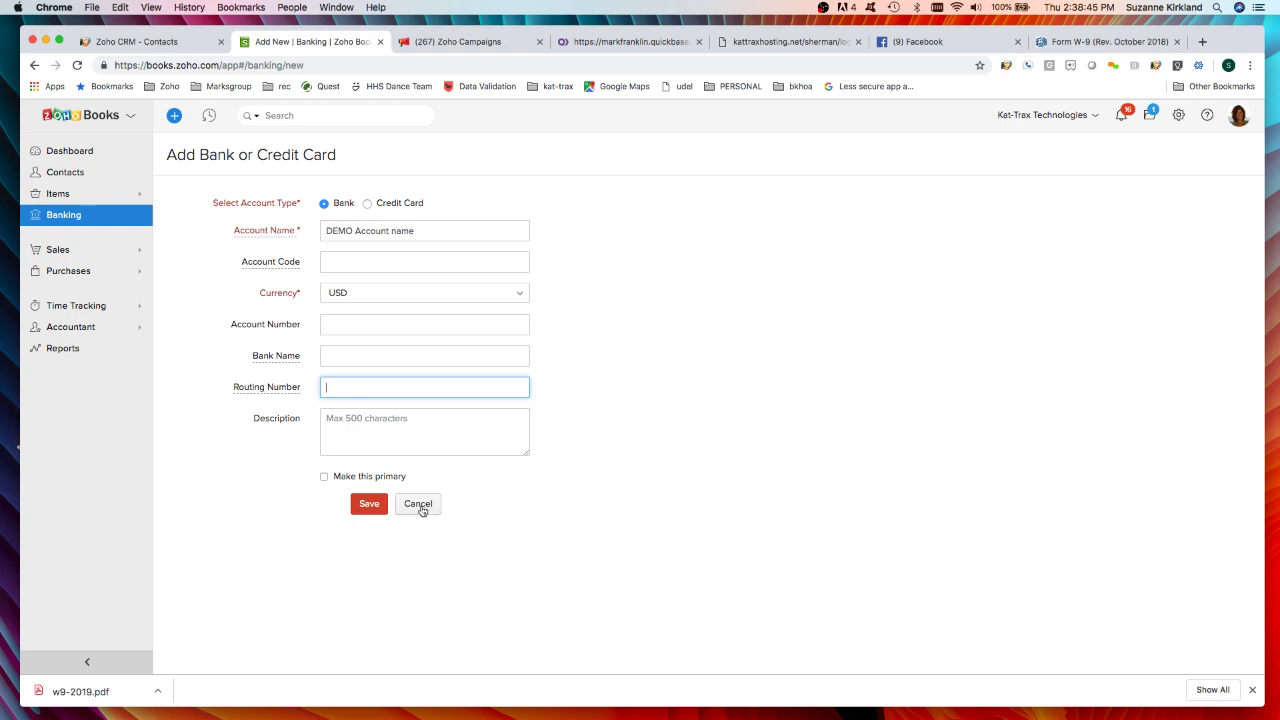
{"action": "left_click", "coordinate": [418, 505]}
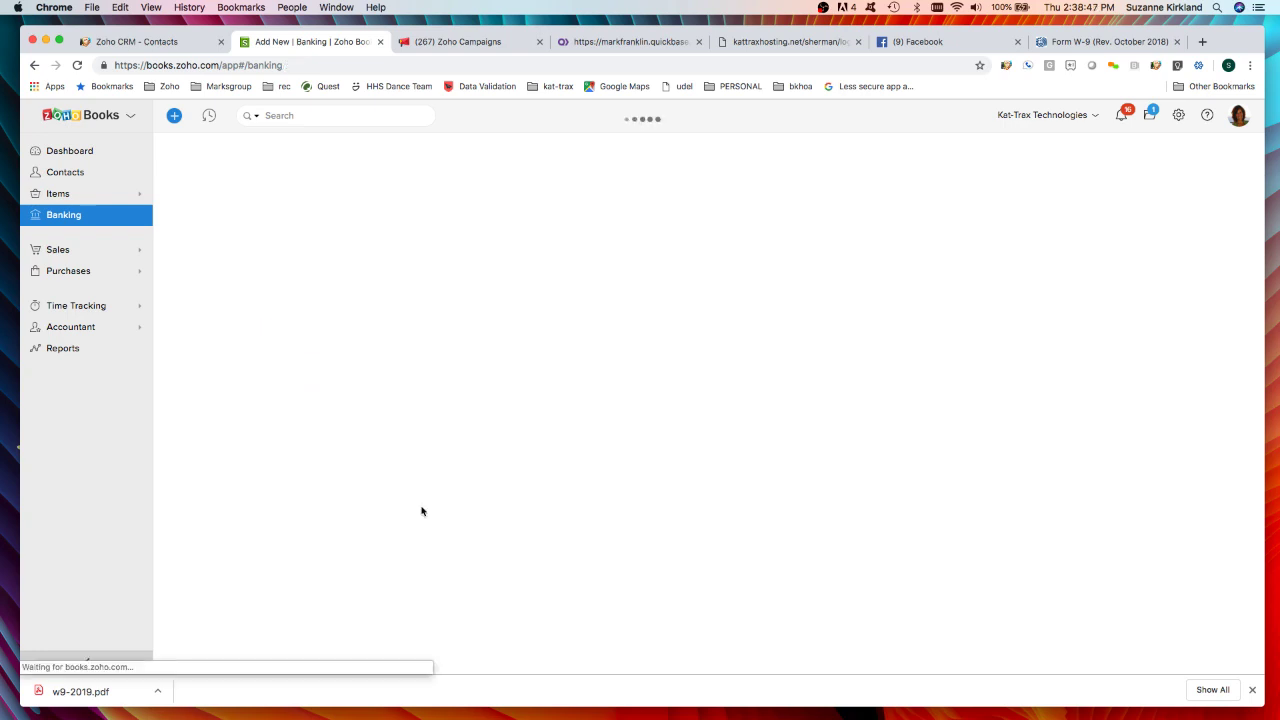
{"action": "scroll", "coordinate": [421, 511], "scroll_direction": "down", "scroll_amount": 5}
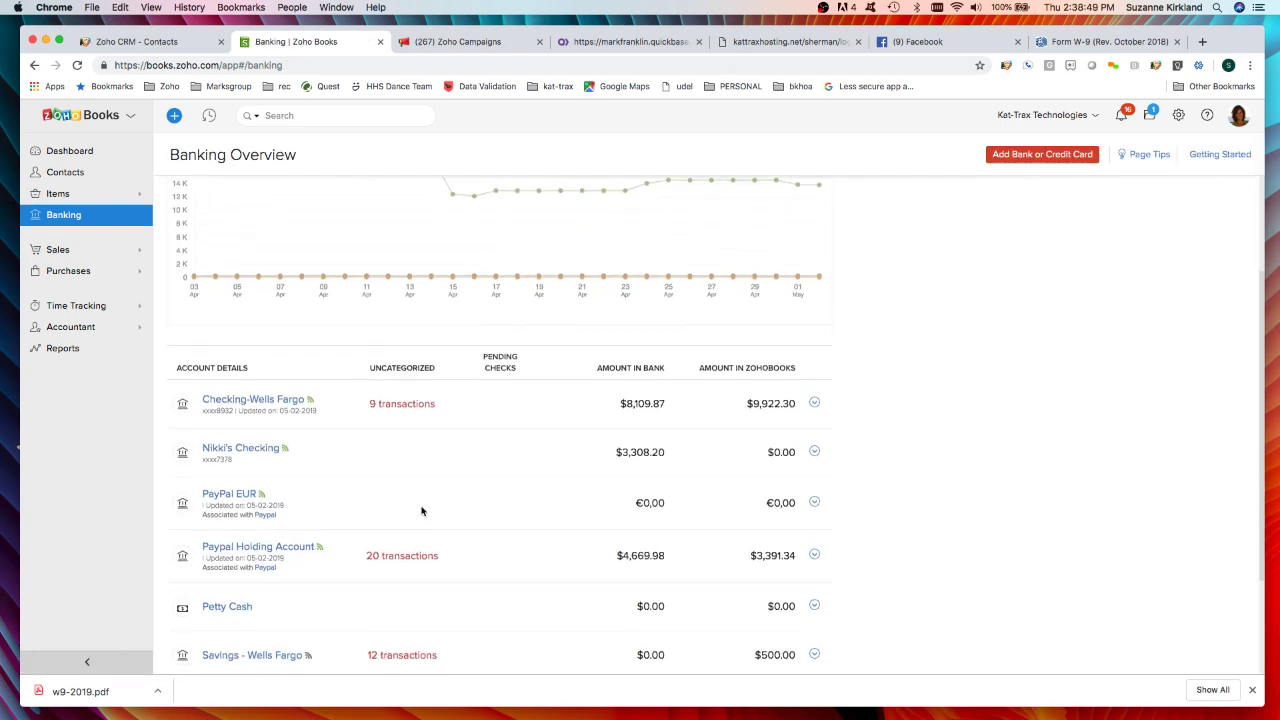
{"action": "scroll", "coordinate": [421, 511], "scroll_direction": "down", "scroll_amount": 2}
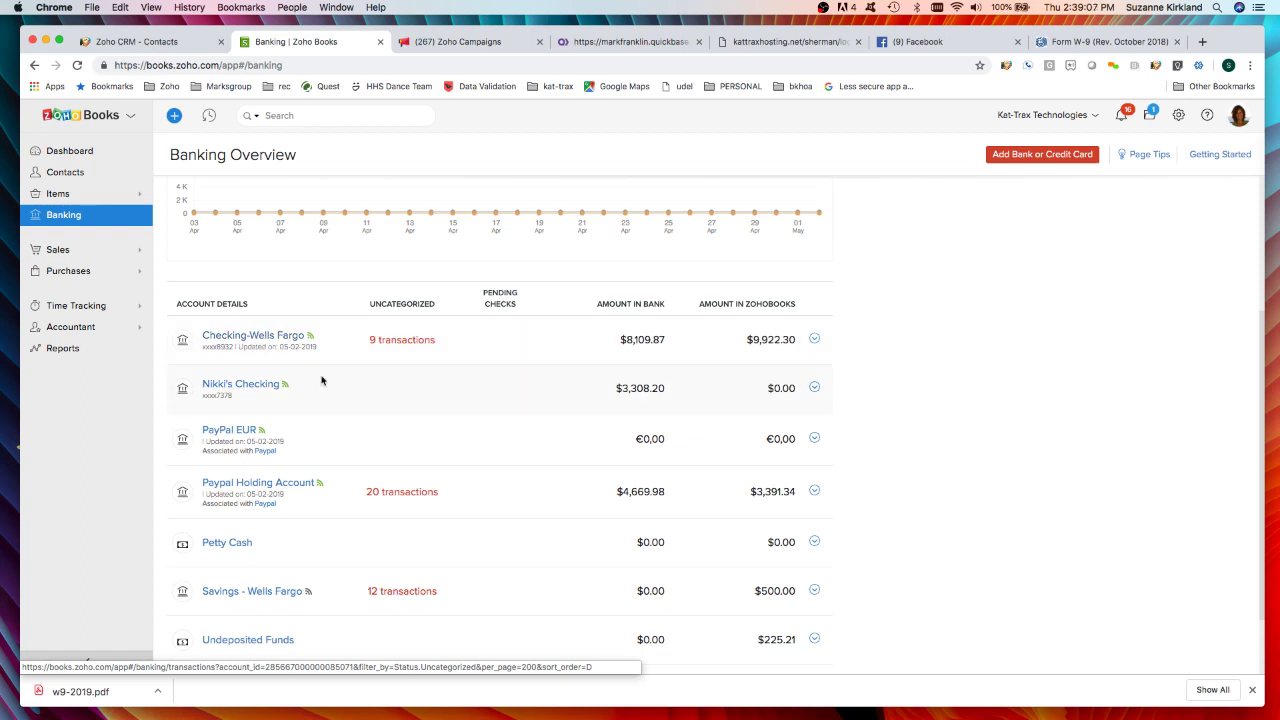
{"action": "scroll", "coordinate": [360, 464], "scroll_direction": "down", "scroll_amount": 3}
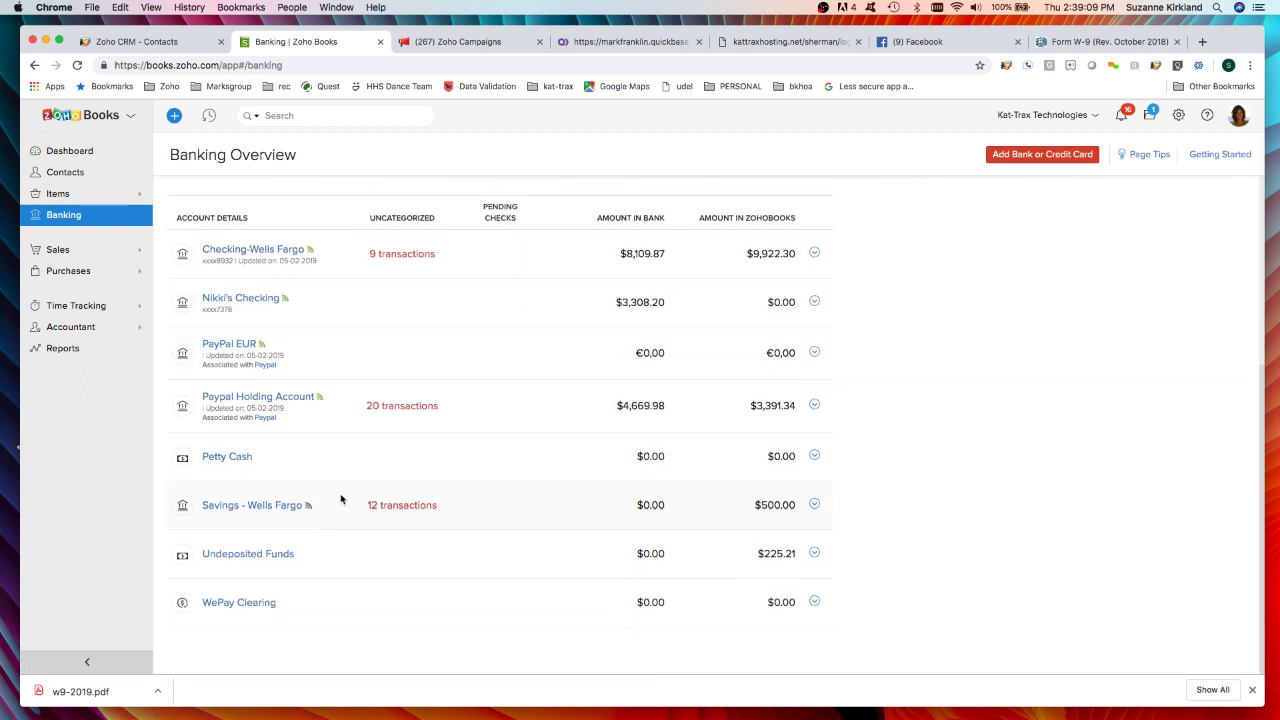
{"action": "left_click", "coordinate": [236, 603]}
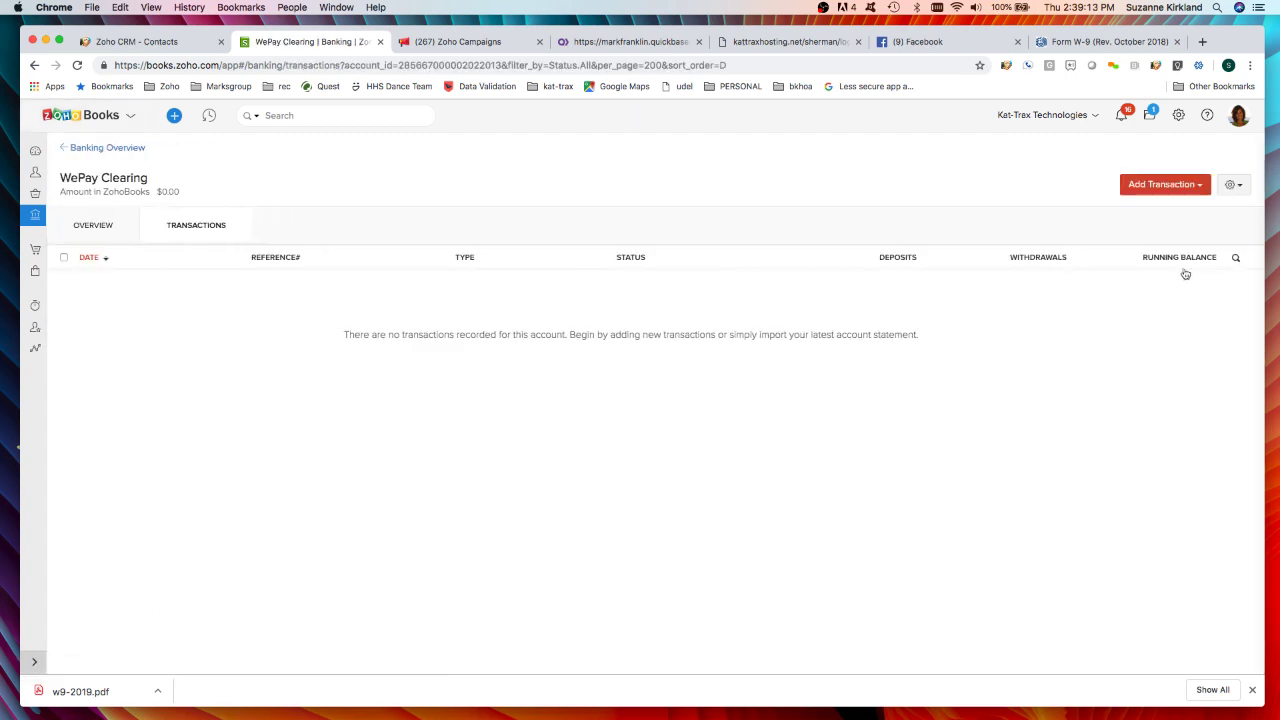
{"action": "left_click", "coordinate": [1236, 188]}
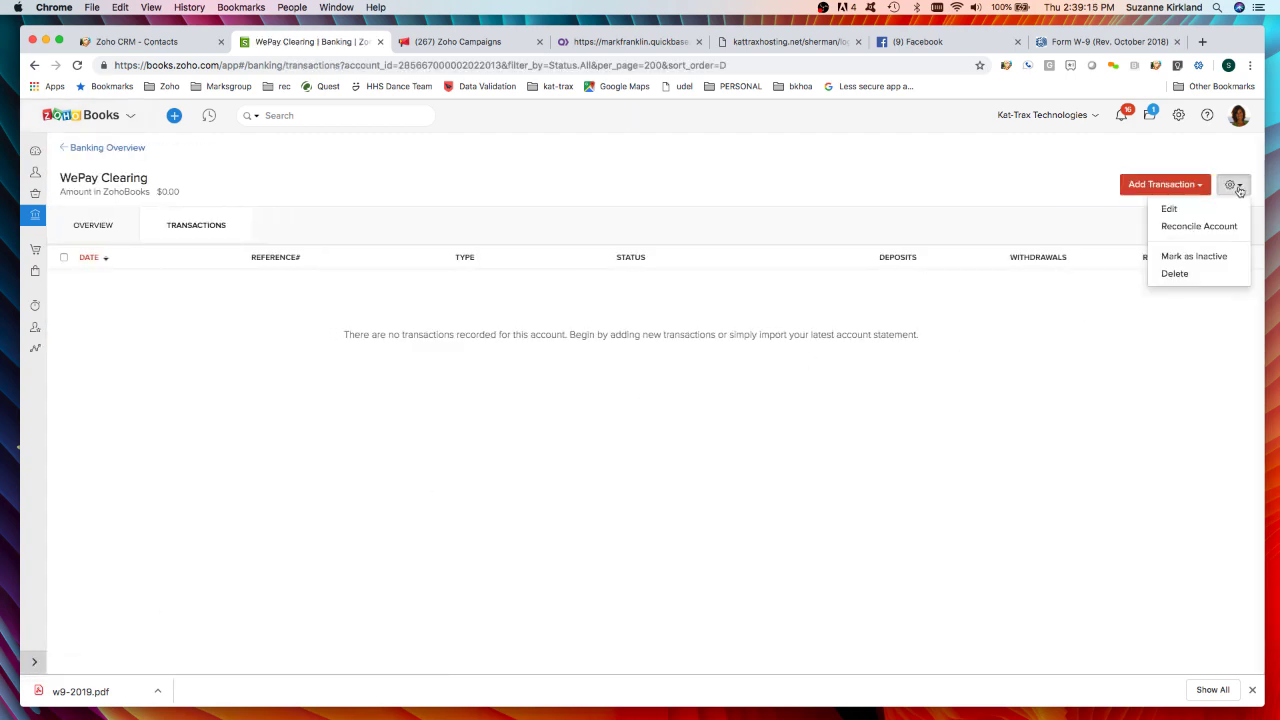
{"action": "left_click", "coordinate": [1236, 186]}
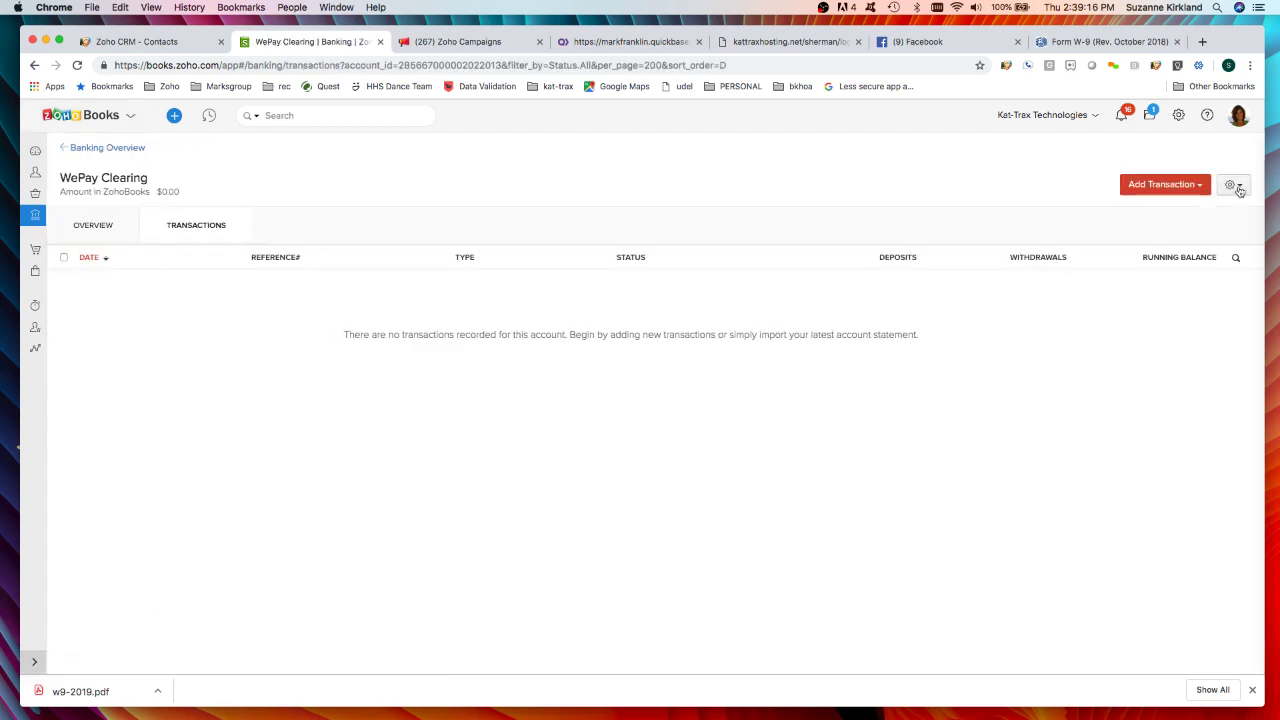
{"action": "left_click", "coordinate": [64, 149]}
{"action": "scroll", "coordinate": [238, 516], "scroll_direction": "down", "scroll_amount": 2}
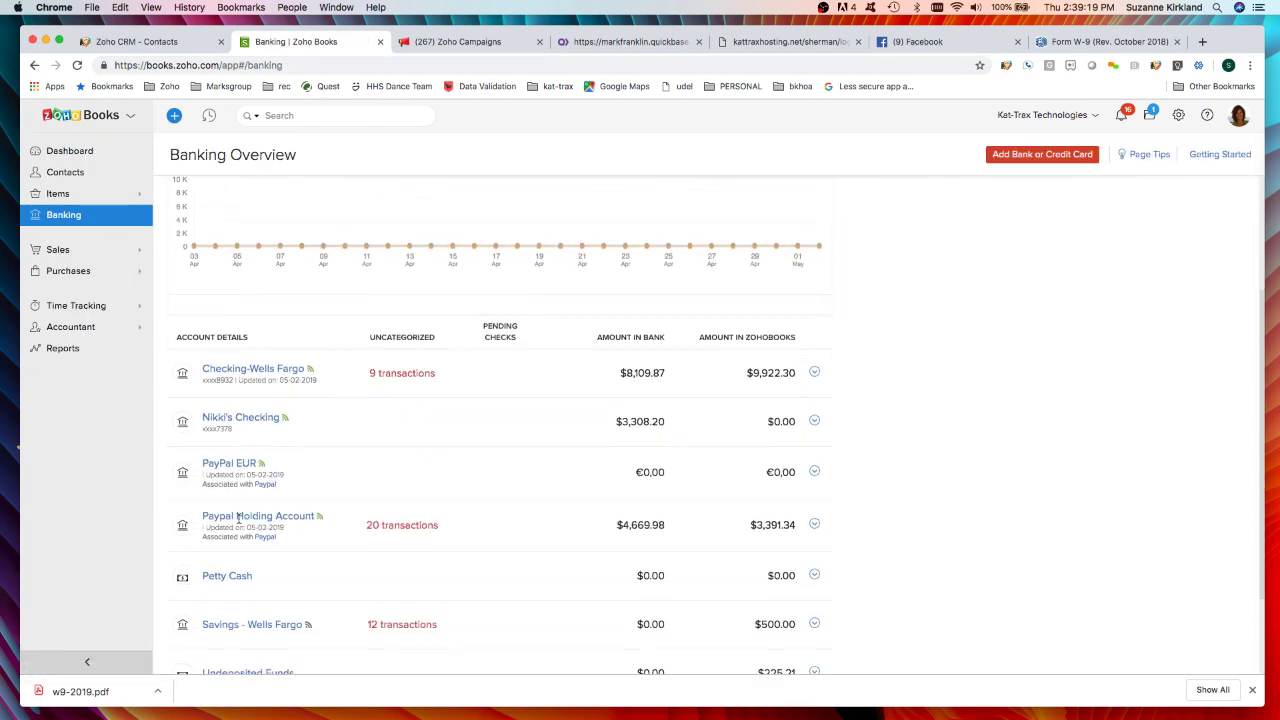
{"action": "scroll", "coordinate": [238, 518], "scroll_direction": "down", "scroll_amount": 1}
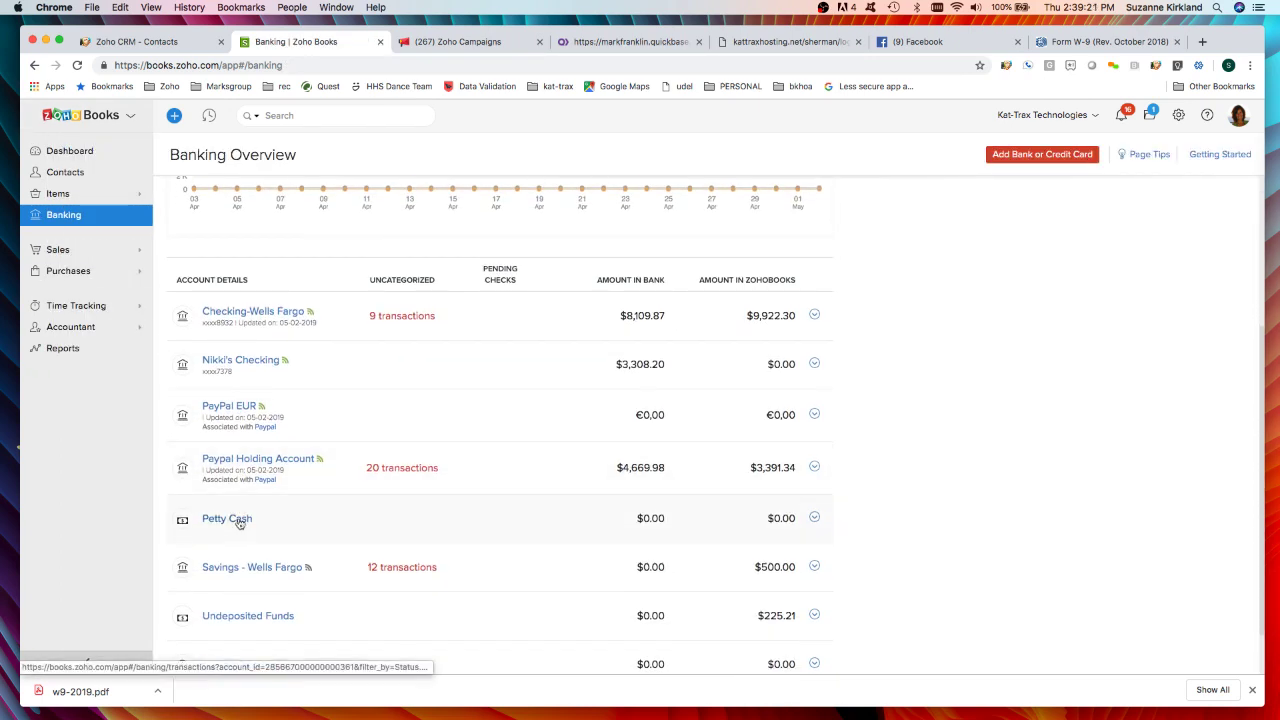
{"action": "scroll", "coordinate": [240, 522], "scroll_direction": "up", "scroll_amount": 2}
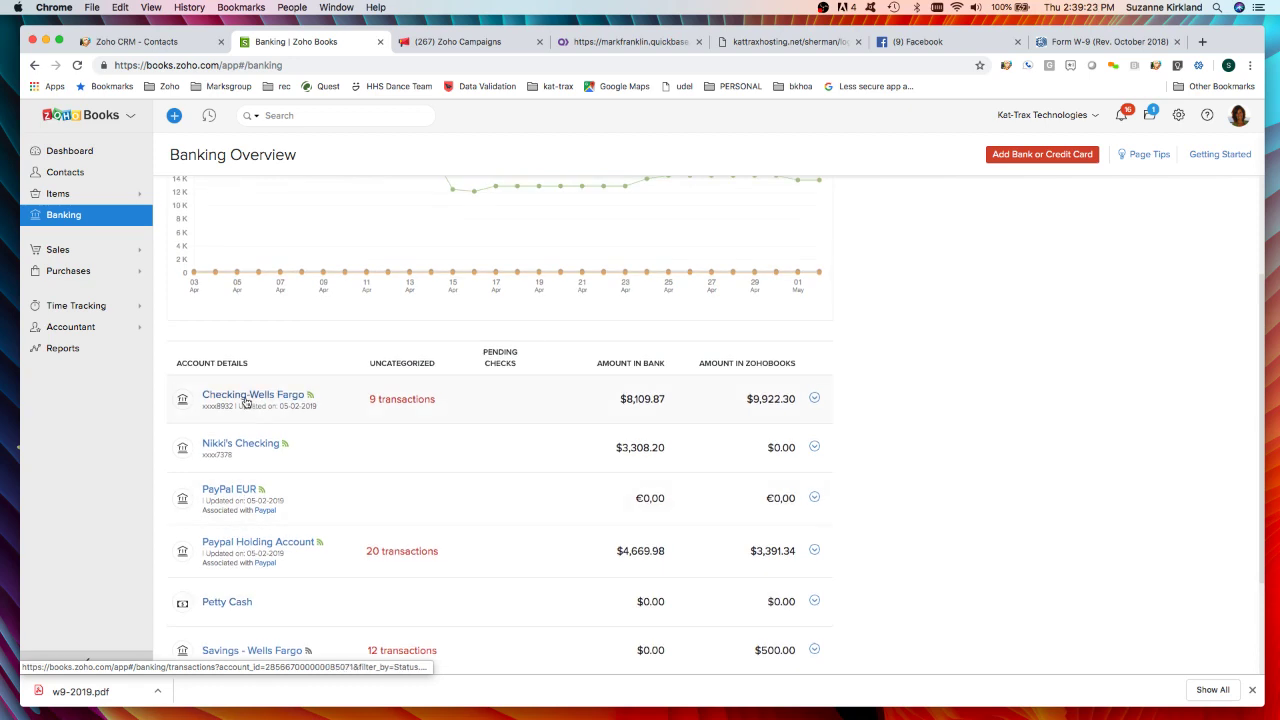
{"action": "scroll", "coordinate": [246, 402], "scroll_direction": "up", "scroll_amount": 2}
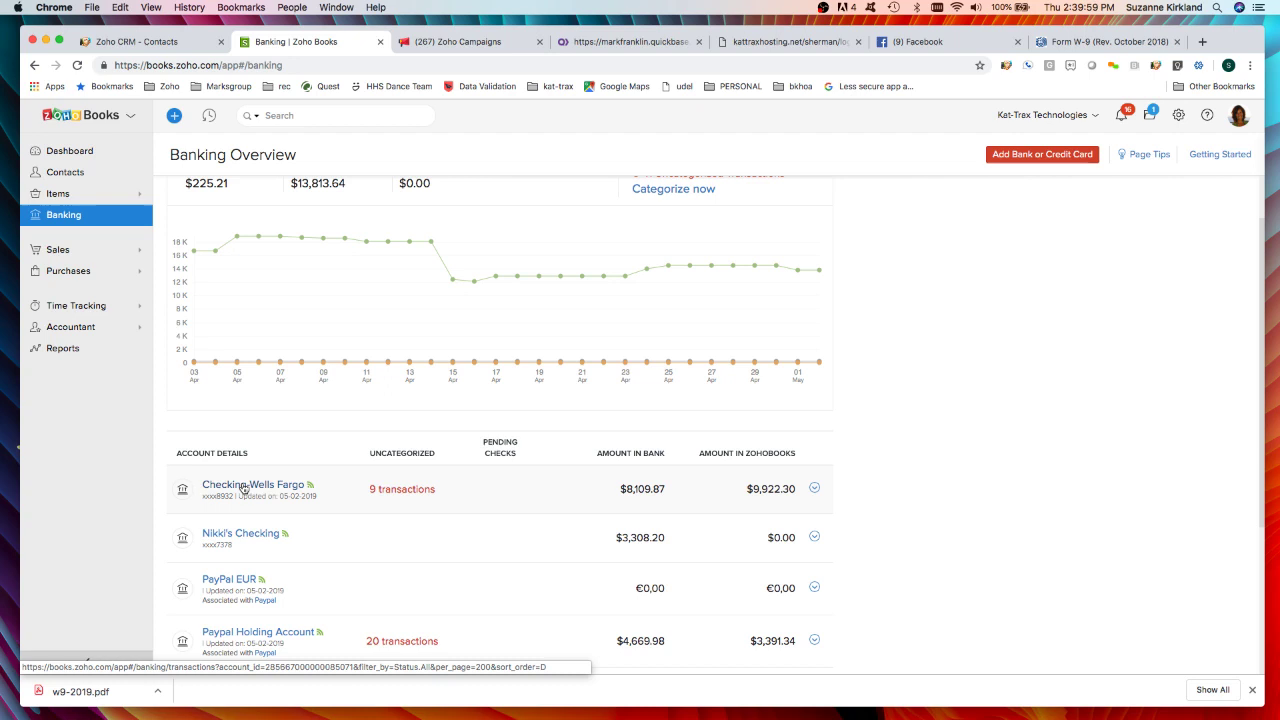
Open the Checking-Wells Fargo account register and show its gear actions menu.
{"action": "left_click", "coordinate": [243, 488]}
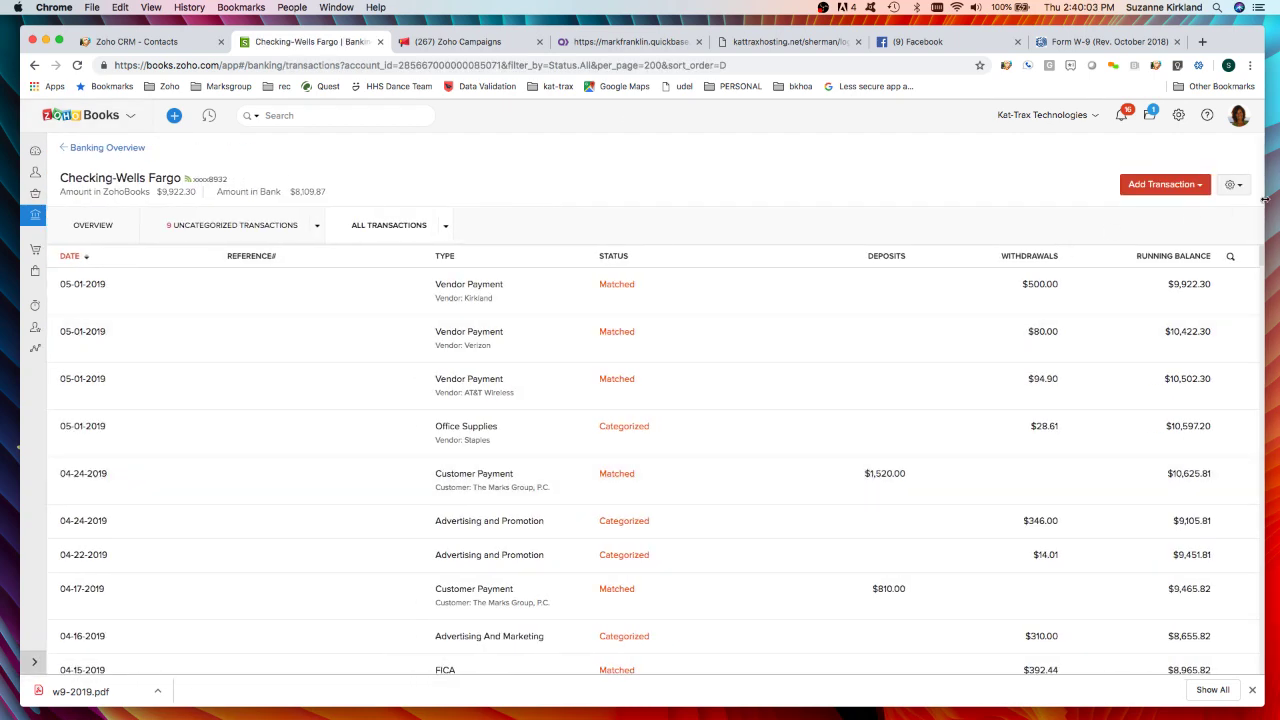
{"action": "left_click", "coordinate": [1236, 186]}
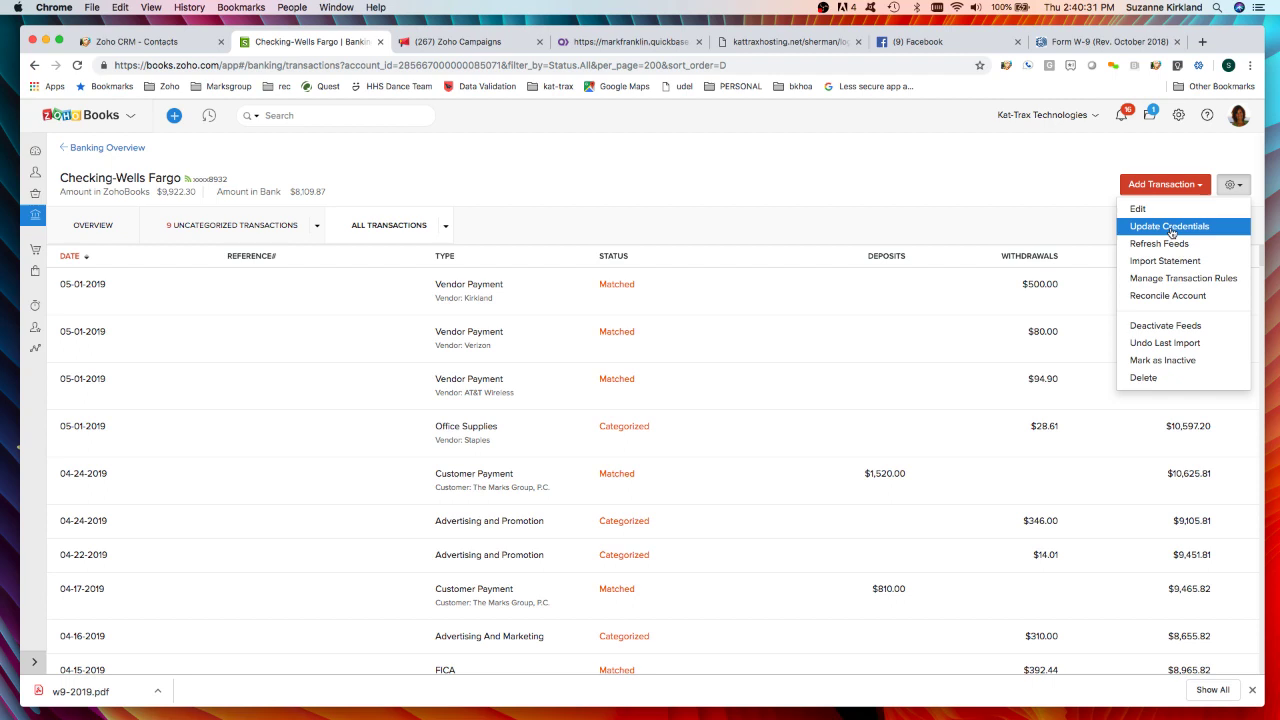
{"action": "left_click", "coordinate": [1092, 183]}
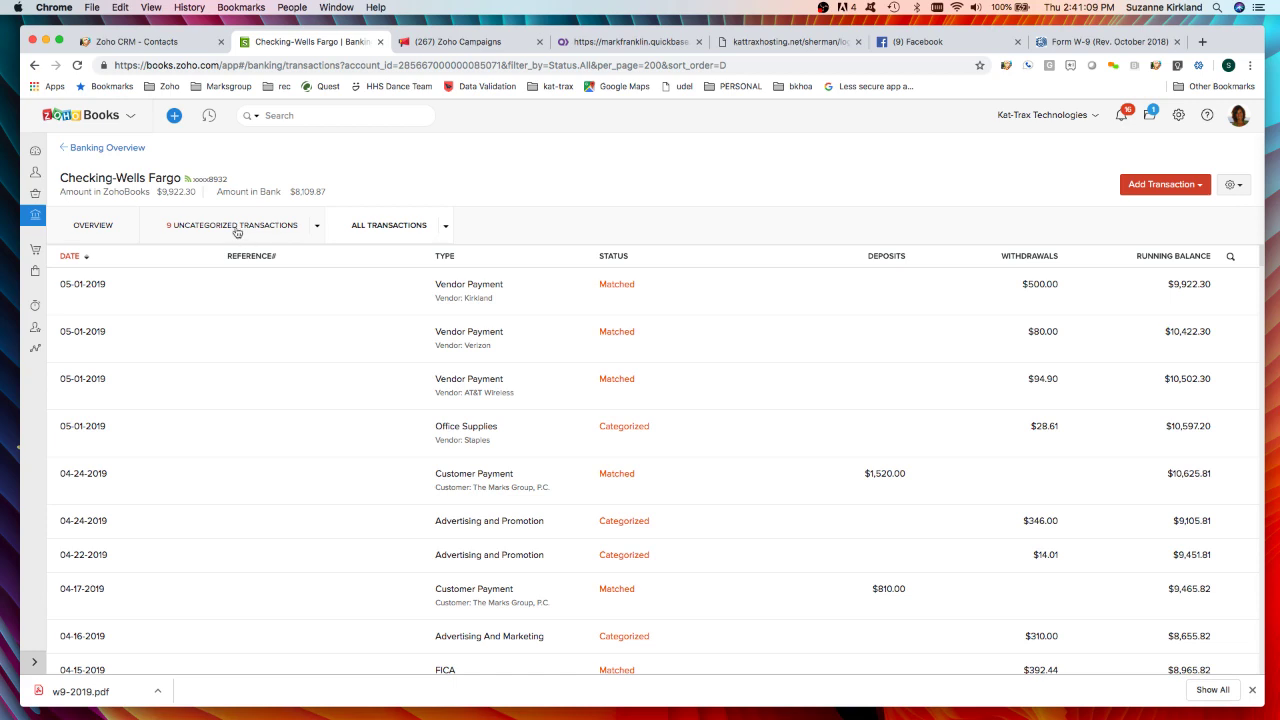
Filter to the 9 uncategorized transactions and match the 04-29-2019 $16.99 PayPal withdrawal to the $16.99 bill.
{"action": "left_click", "coordinate": [237, 227]}
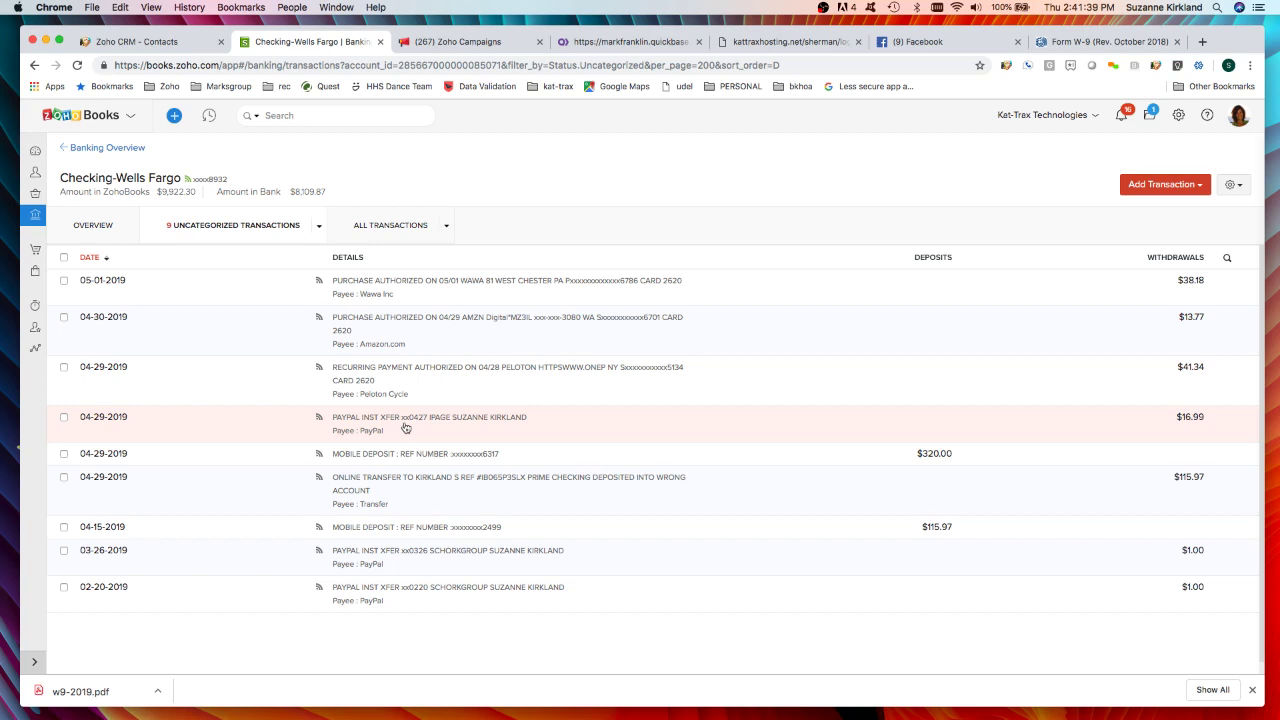
{"action": "left_click", "coordinate": [405, 427]}
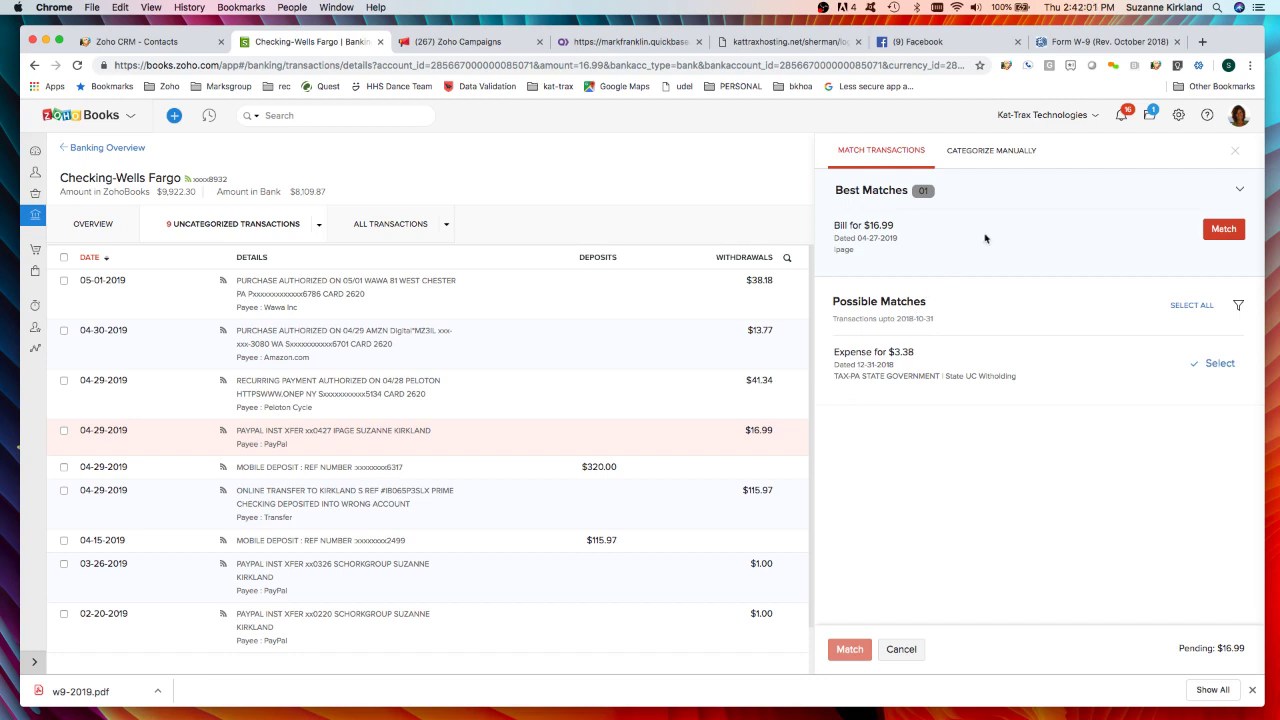
{"action": "left_click", "coordinate": [1224, 232]}
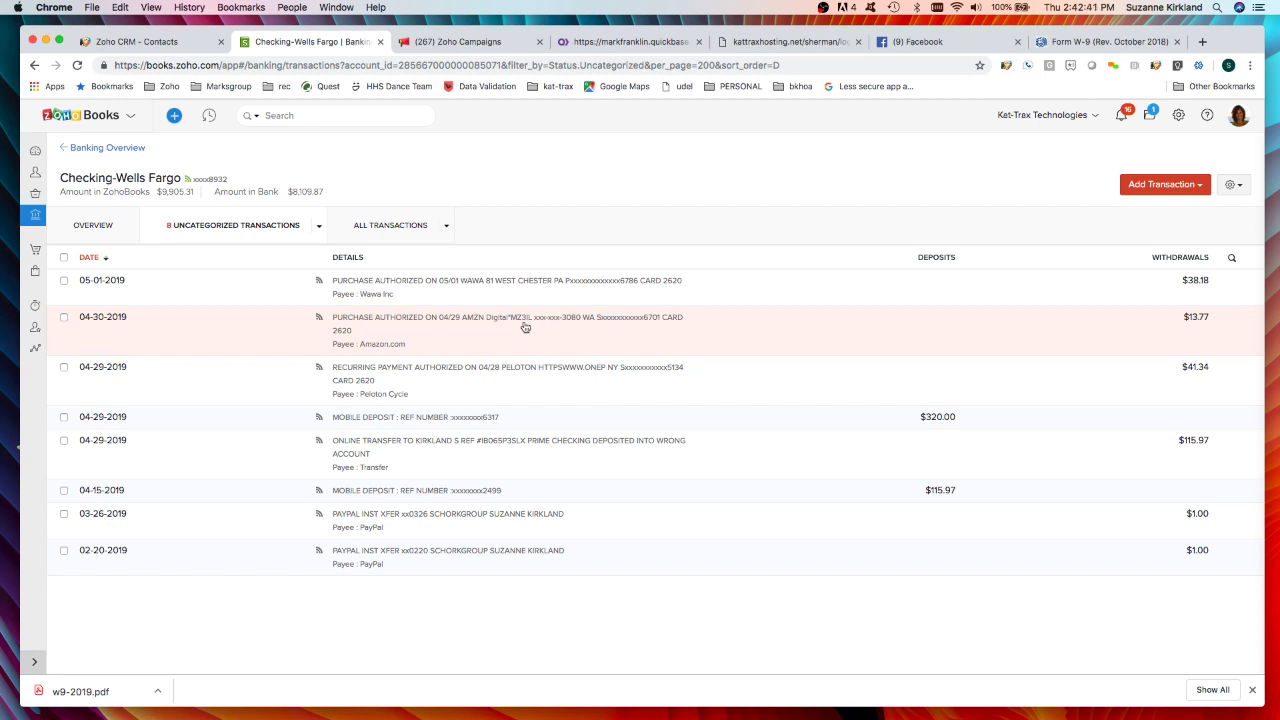
Open the 04-30-2019 $13.77 Amazon.com withdrawal to review its suggested matches.
{"action": "left_click", "coordinate": [523, 326]}
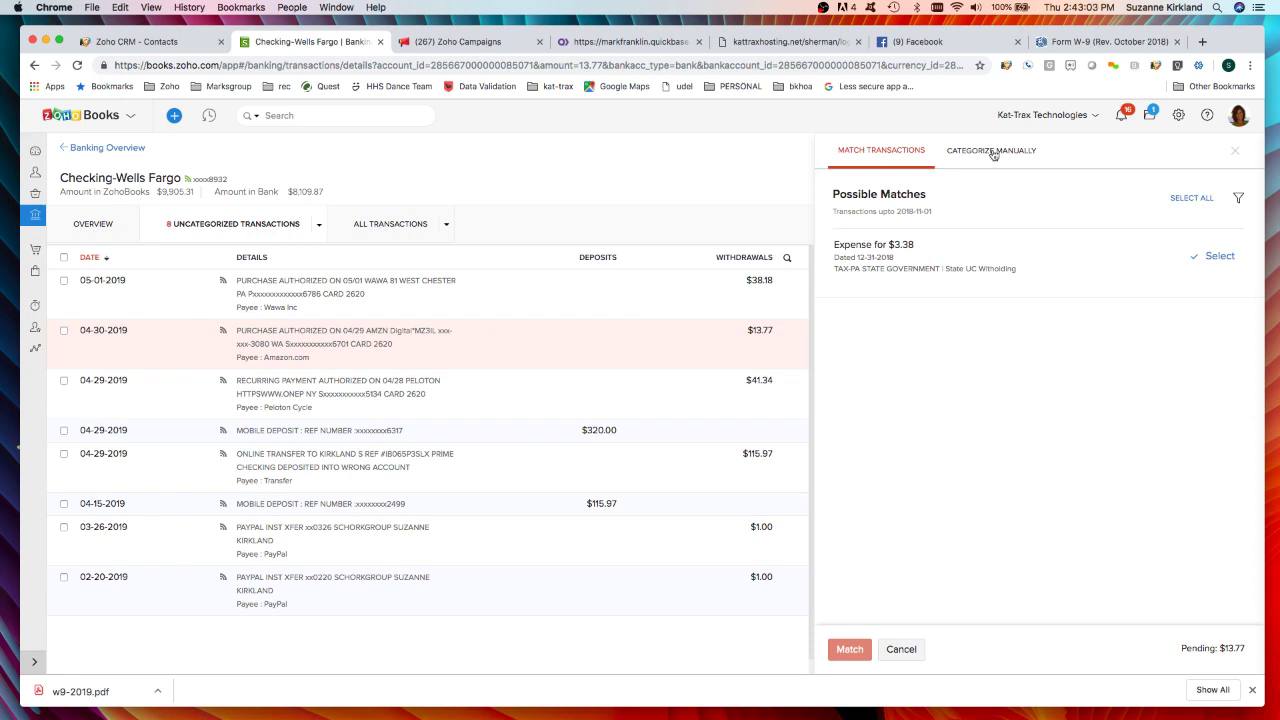
Categorize the $13.77 Amazon withdrawal manually as an Expense to the Office Supplies account.
{"action": "left_click", "coordinate": [993, 154]}
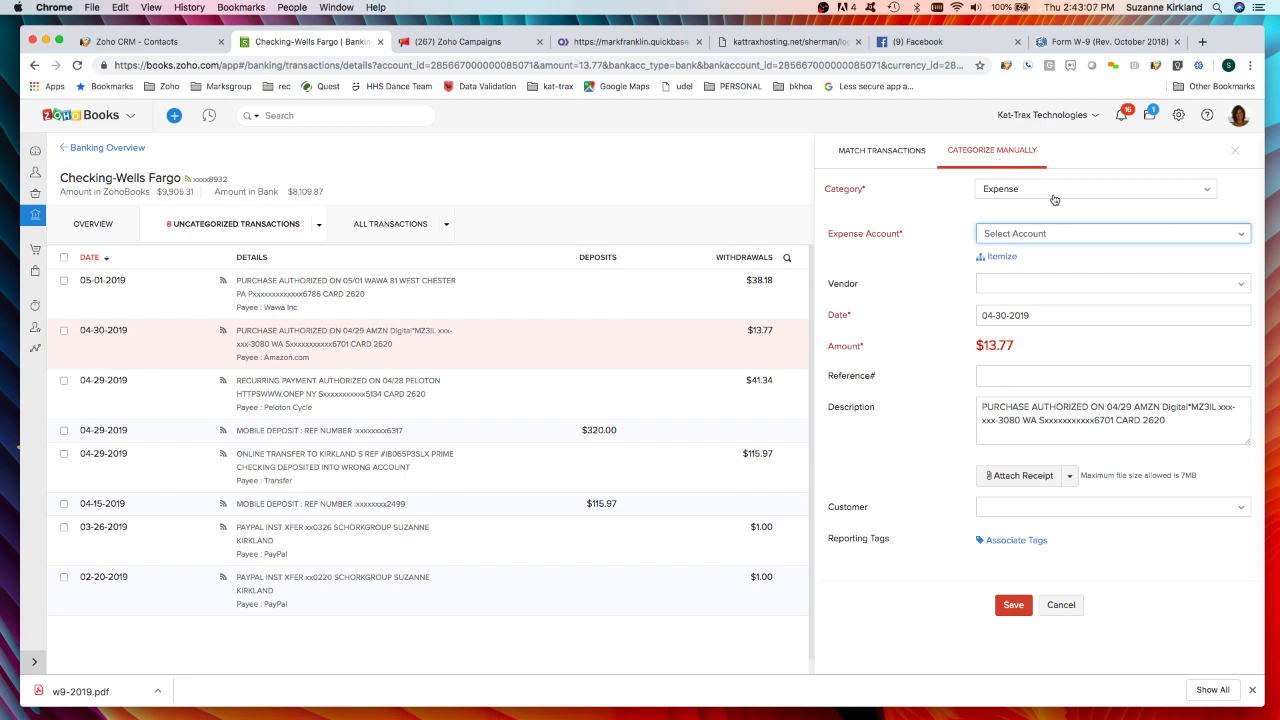
{"action": "left_click", "coordinate": [1058, 240]}
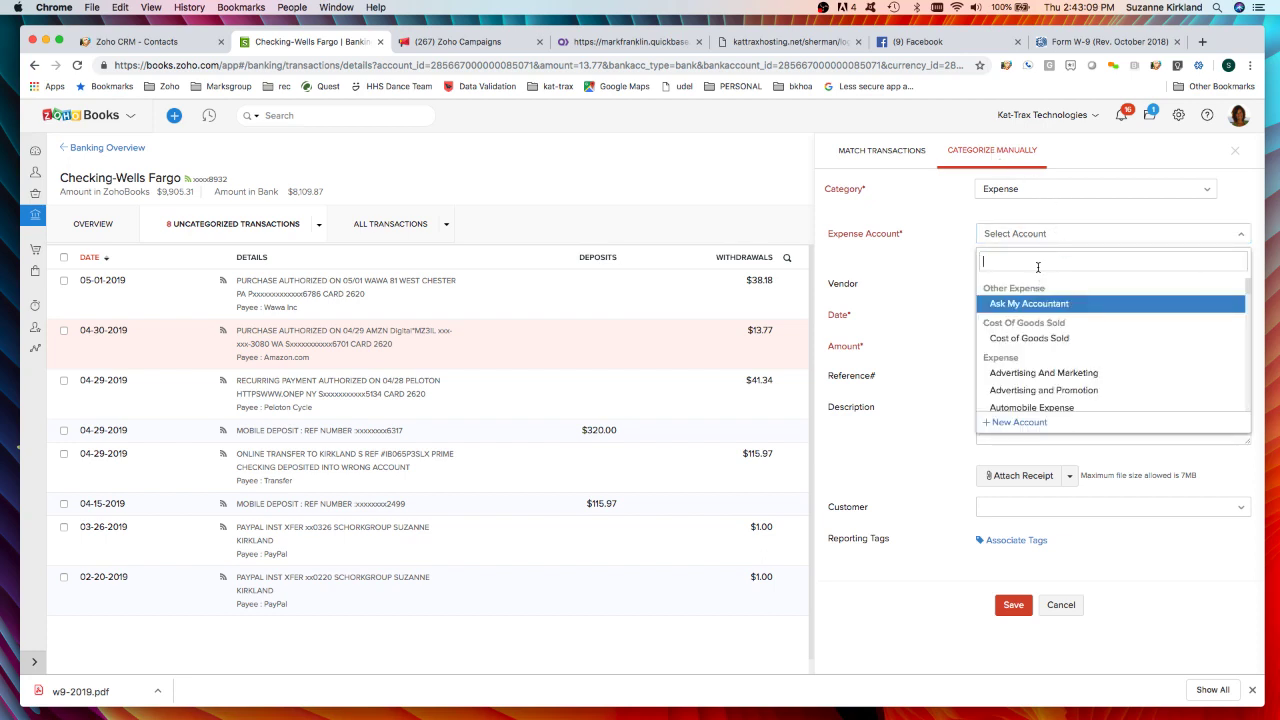
{"action": "type", "text": "office"}
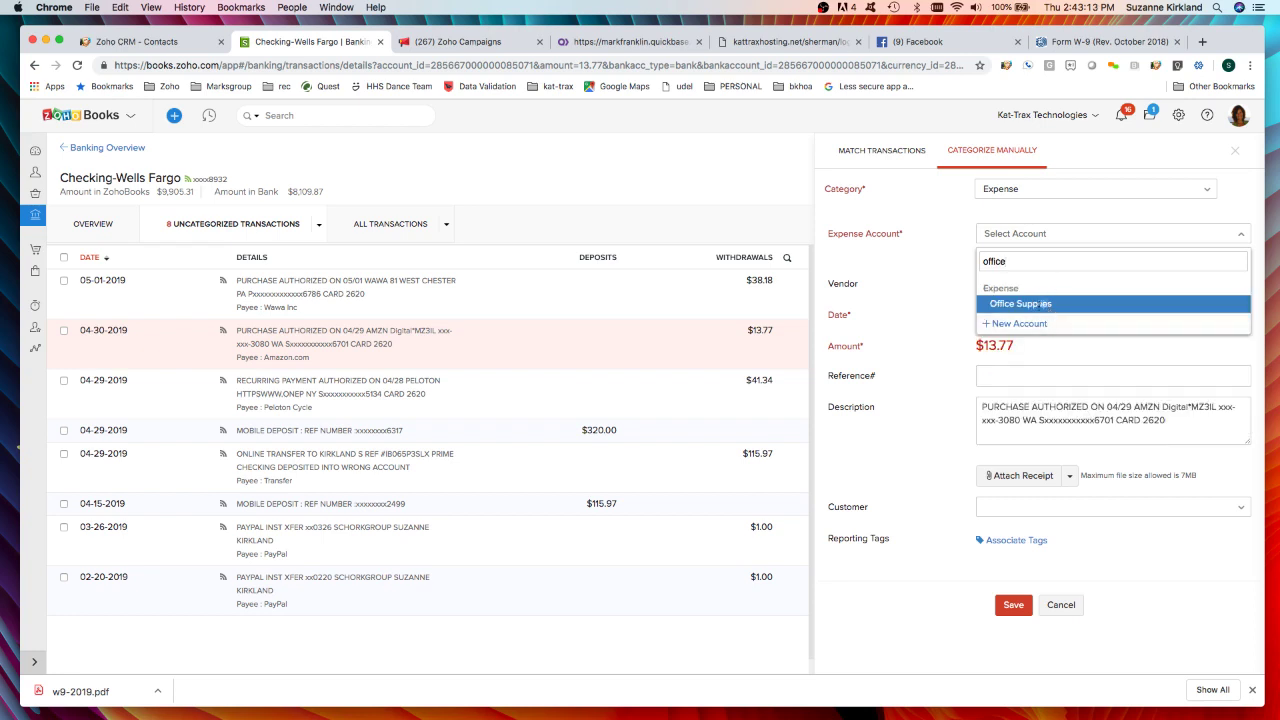
{"action": "left_click", "coordinate": [1046, 305]}
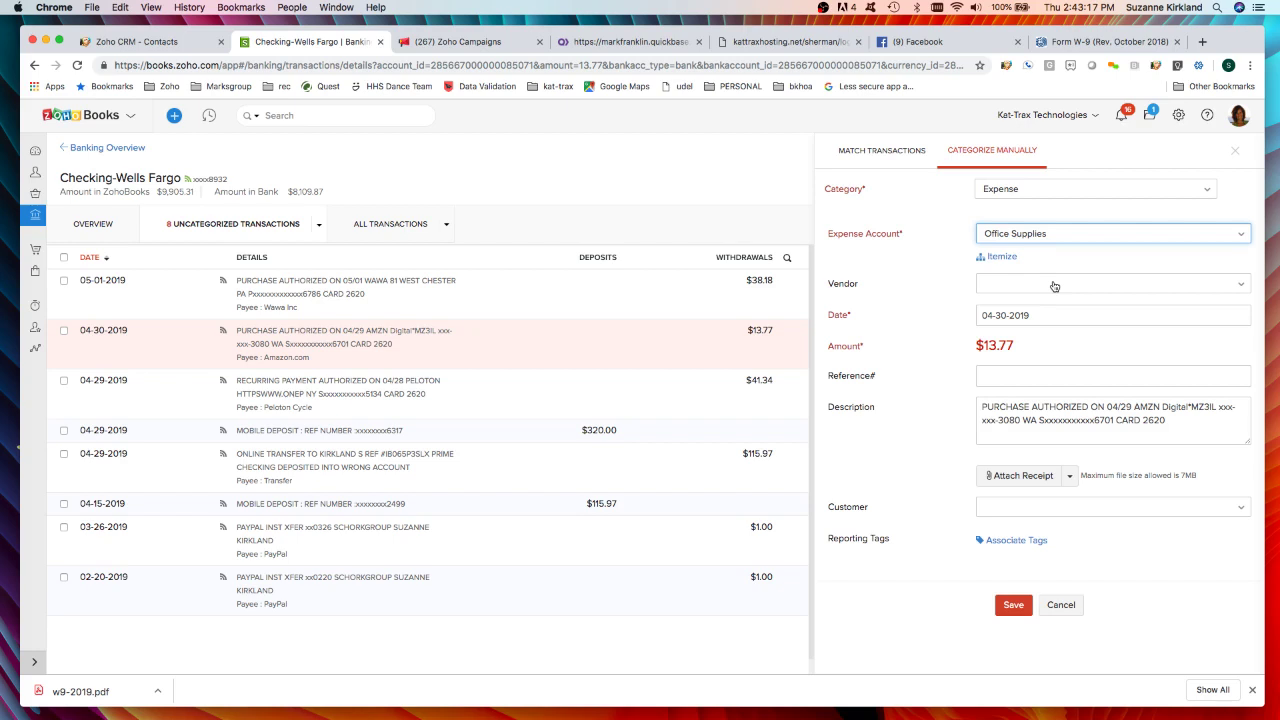
Leave the vendor empty and select the existing bank description text.
{"action": "left_click", "coordinate": [1053, 286]}
{"action": "type", "text": "Ama"}
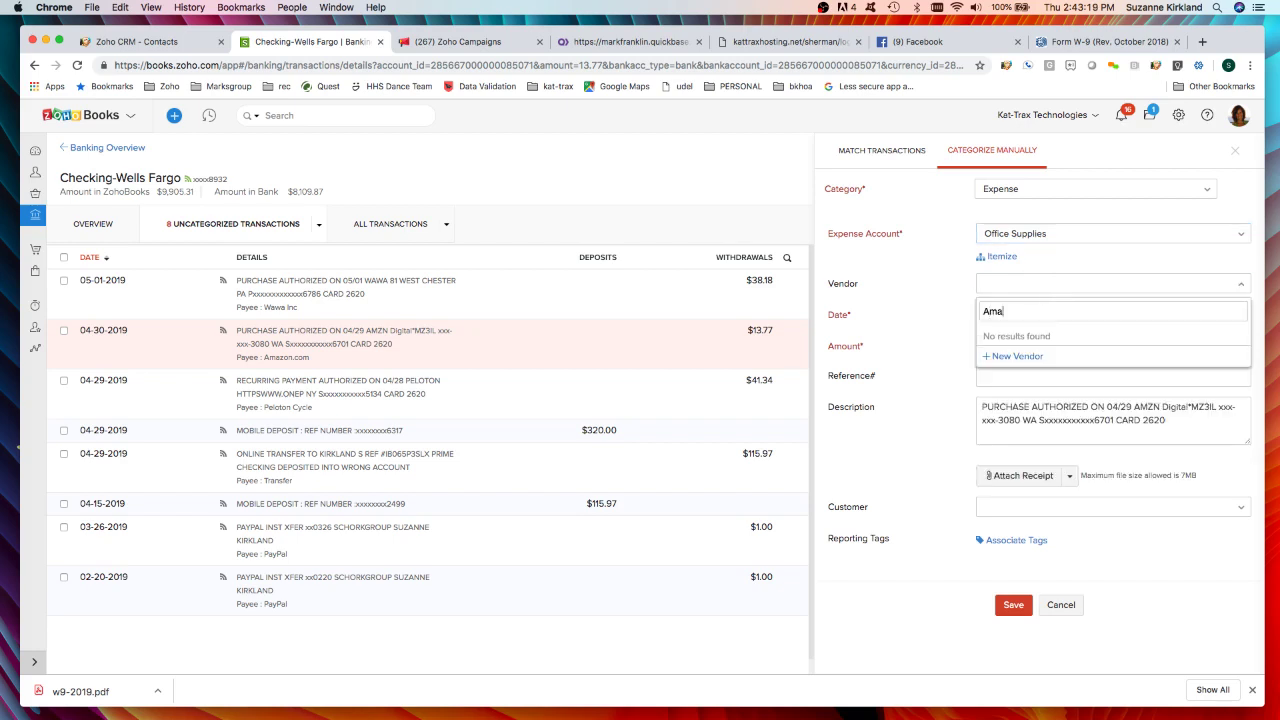
{"action": "key", "text": "BackSpace"}
{"action": "key", "text": "BackSpace"}
{"action": "key", "text": "BackSpace"}
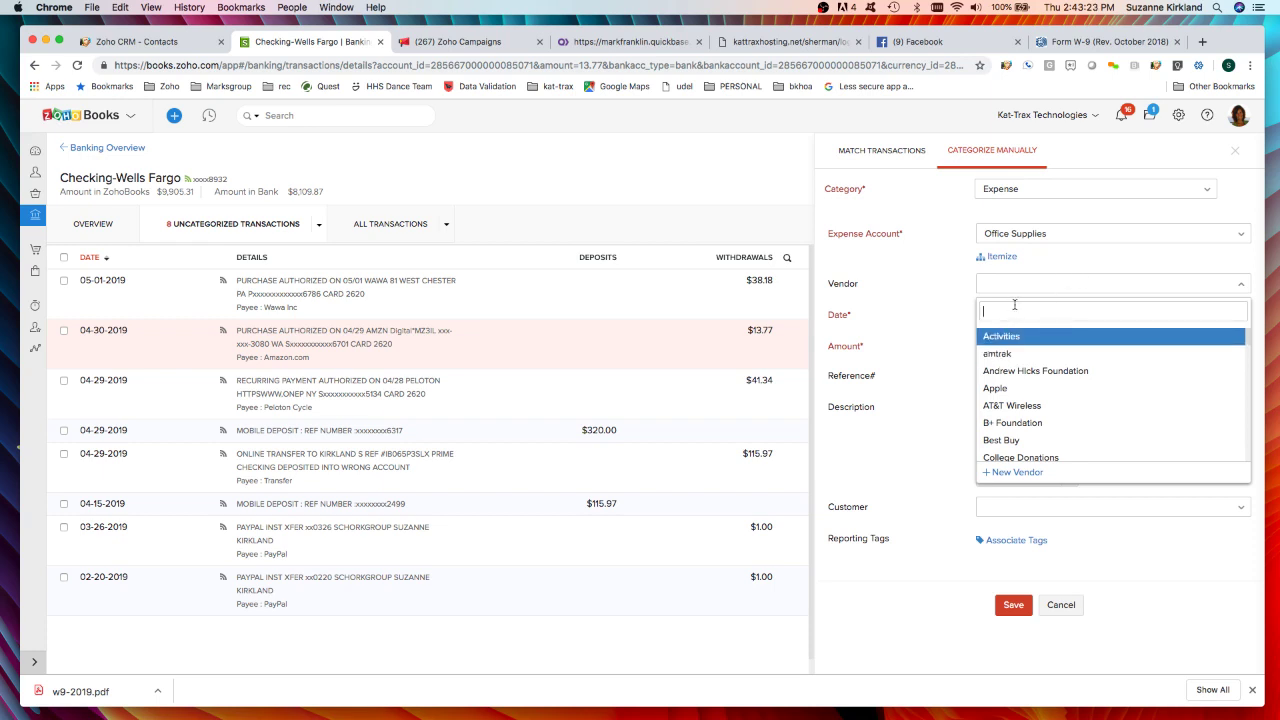
{"action": "scroll", "coordinate": [1030, 416], "scroll_direction": "down", "scroll_amount": 15}
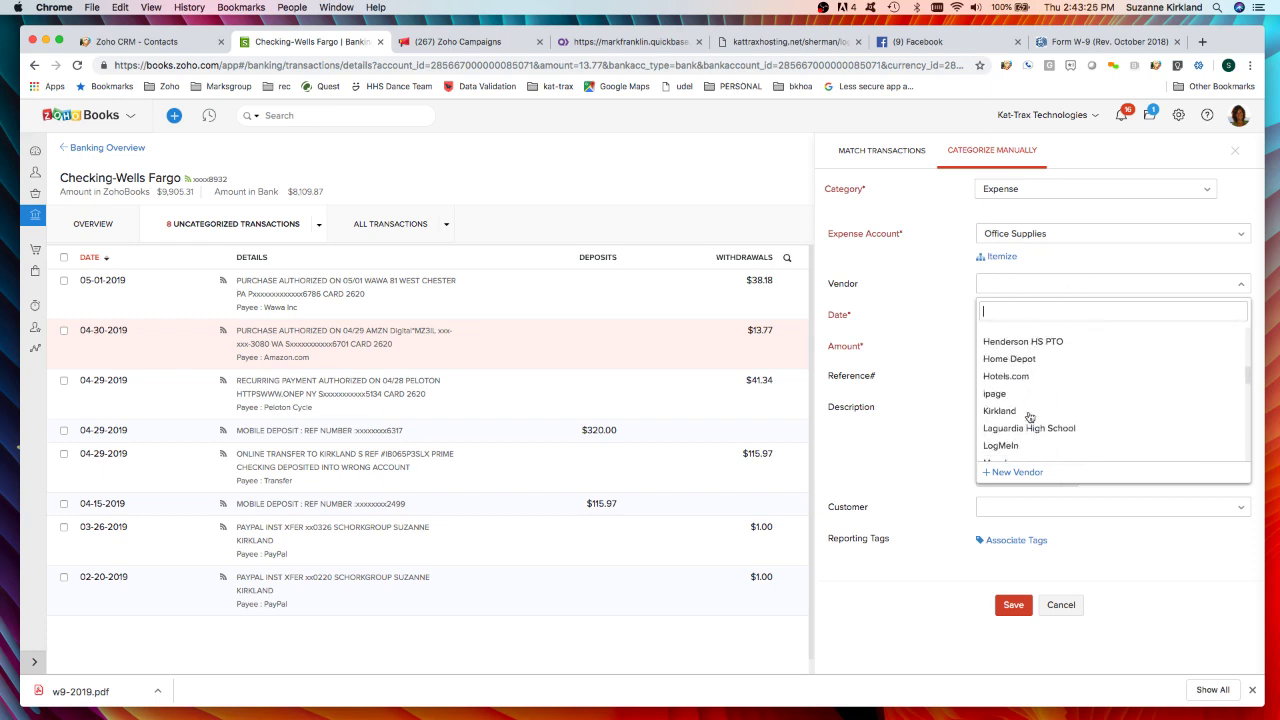
{"action": "scroll", "coordinate": [1030, 416], "scroll_direction": "up", "scroll_amount": 15}
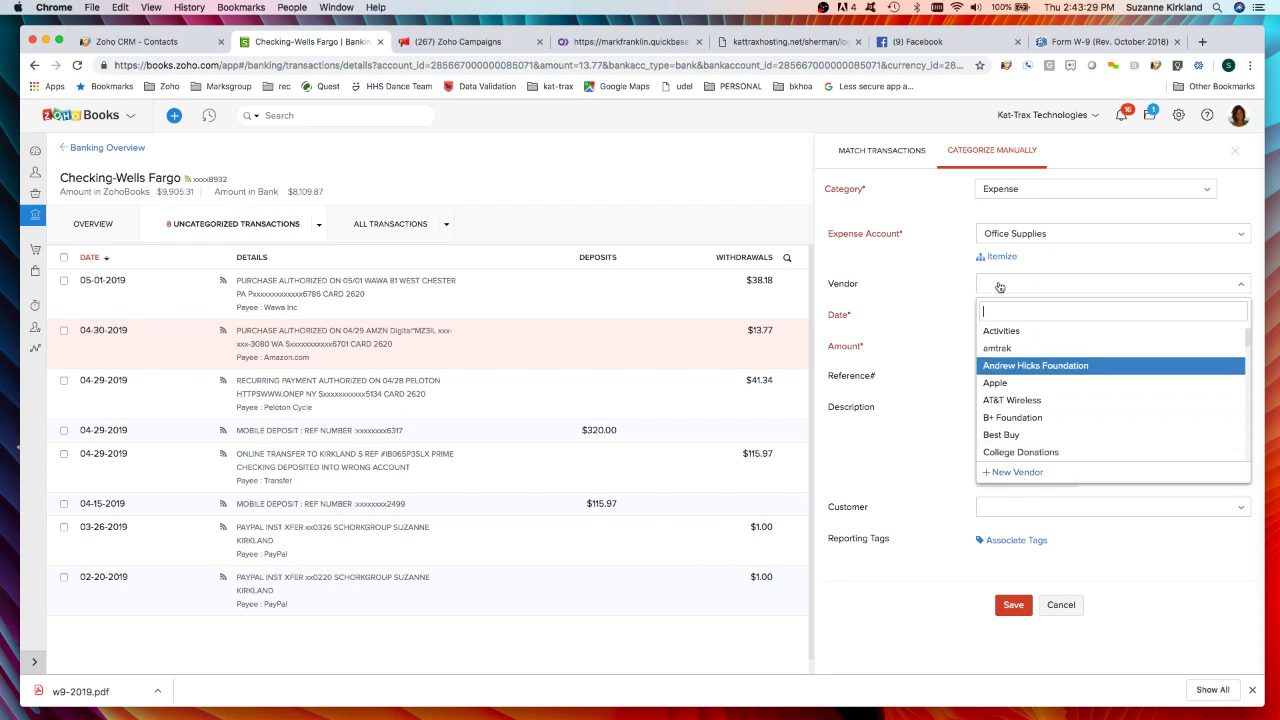
{"action": "left_click", "coordinate": [939, 299]}
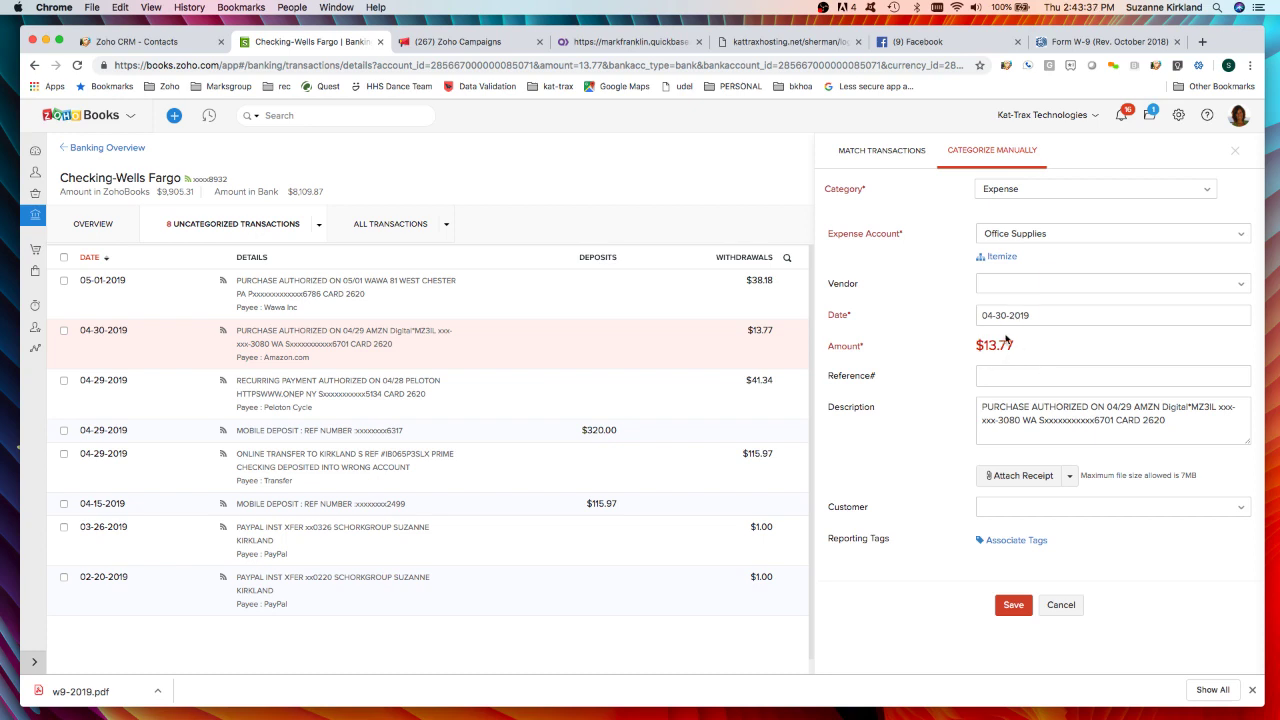
{"action": "left_click", "coordinate": [1170, 420]}
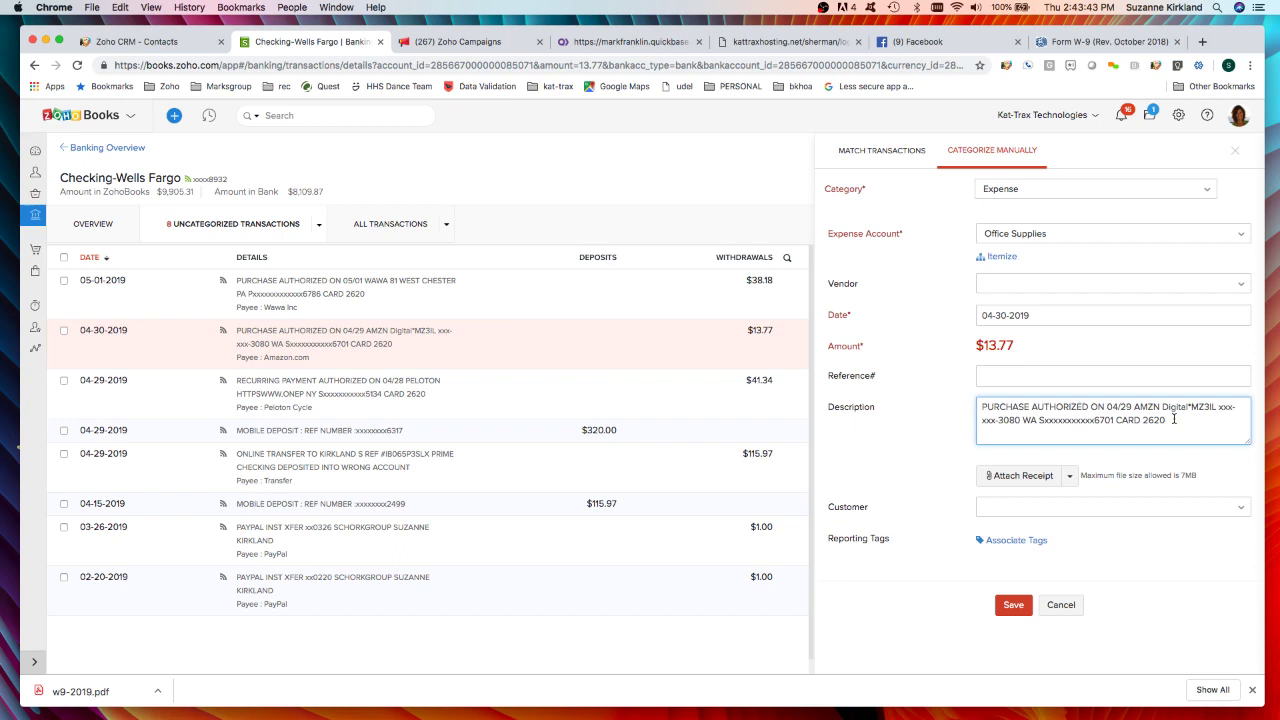
{"action": "left_click_drag", "start_coordinate": [1172, 420], "coordinate": [982, 404]}
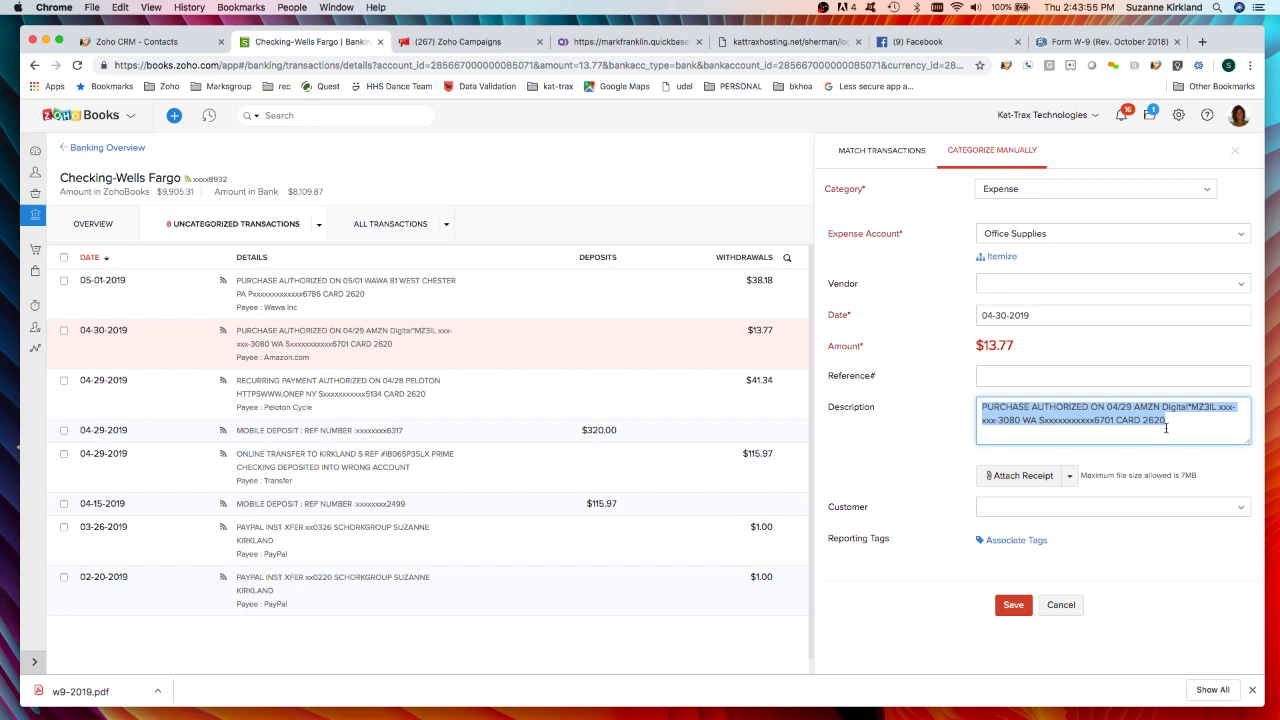
Replace the selected description with 'Envelopes' (typed as 'Evnvelopes').
{"action": "type", "text": "E"}
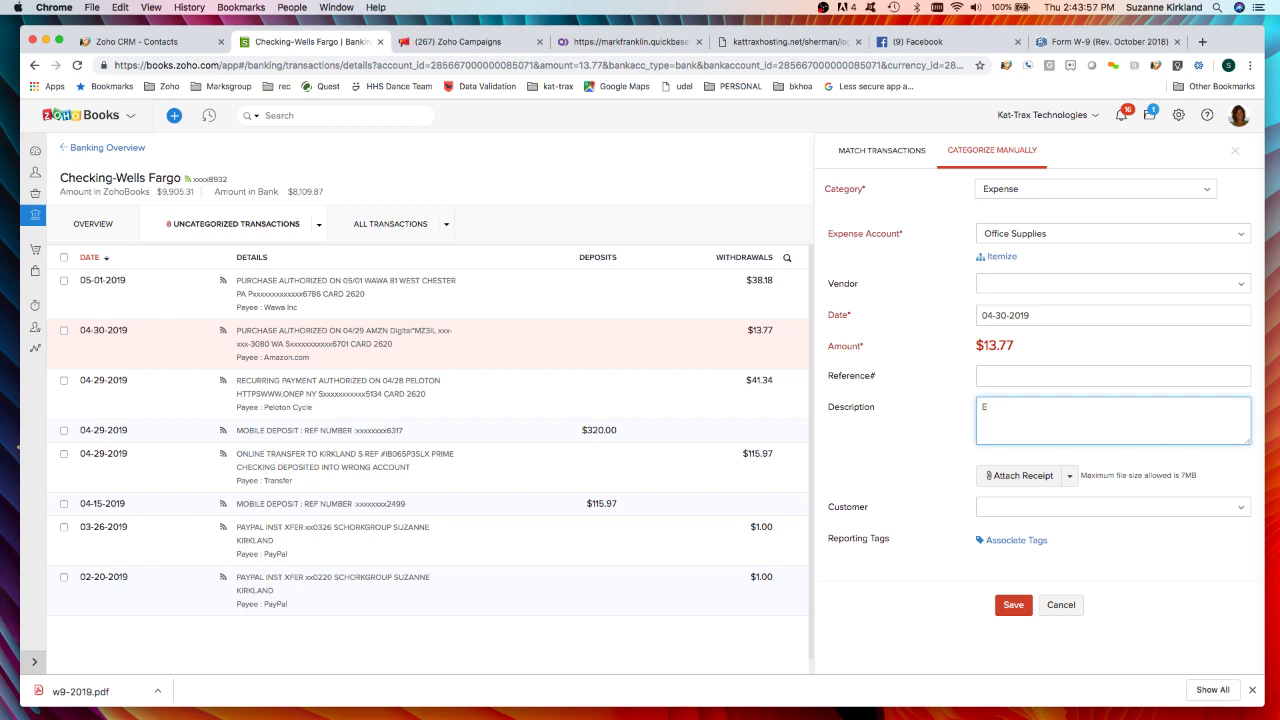
{"action": "type", "text": "vnvelopes"}
Assign customer OBH Enterprises, mark the expense billable, and leave the project empty.
{"action": "left_click", "coordinate": [1107, 514]}
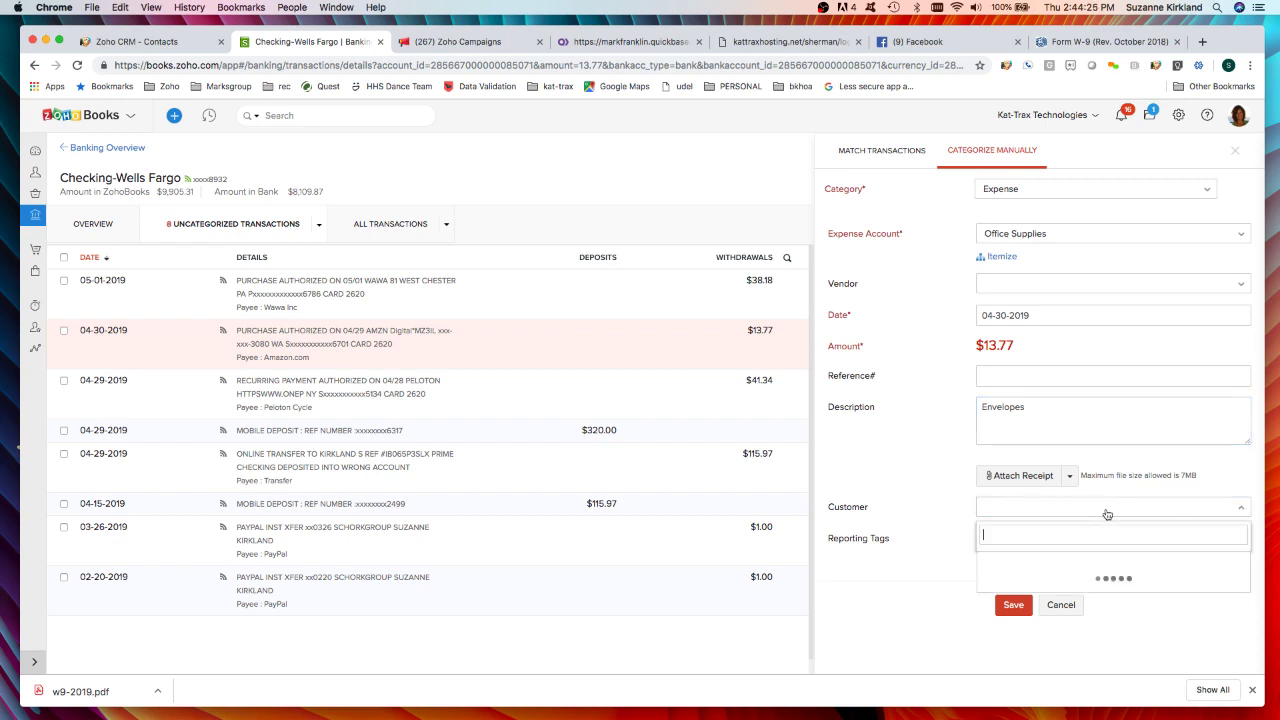
{"action": "type", "text": "OBH"}
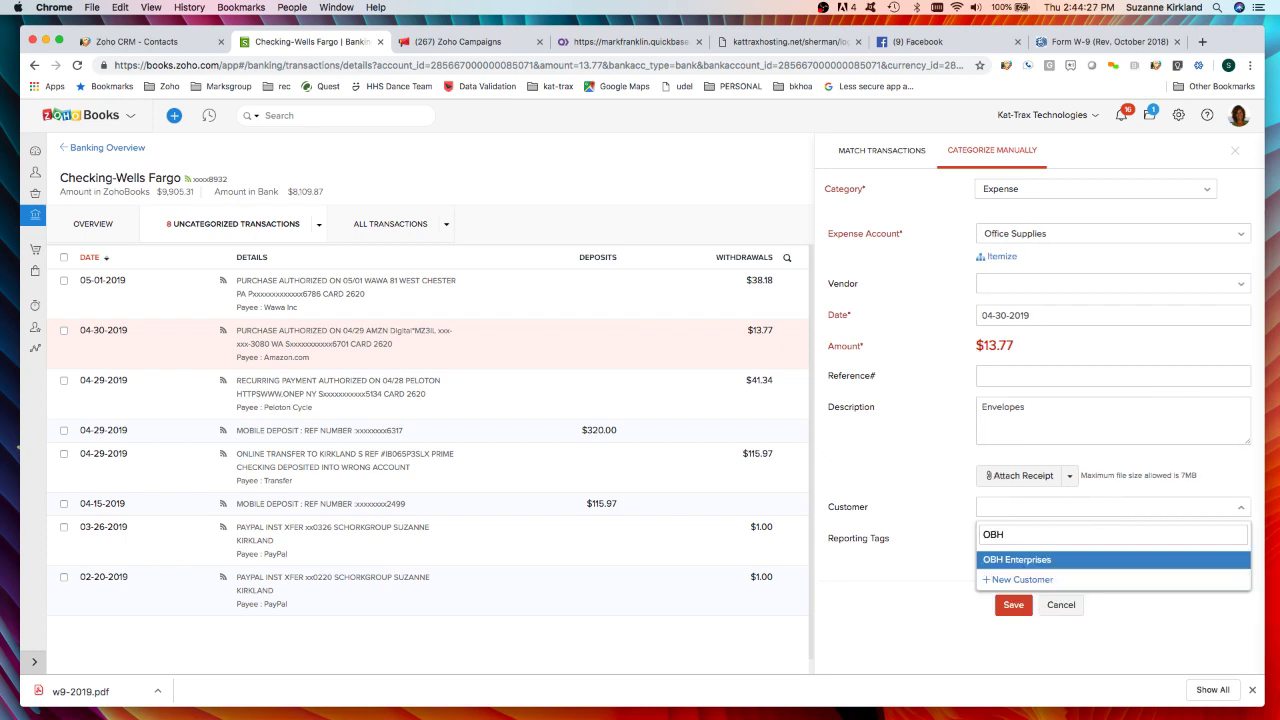
{"action": "left_click", "coordinate": [1026, 566]}
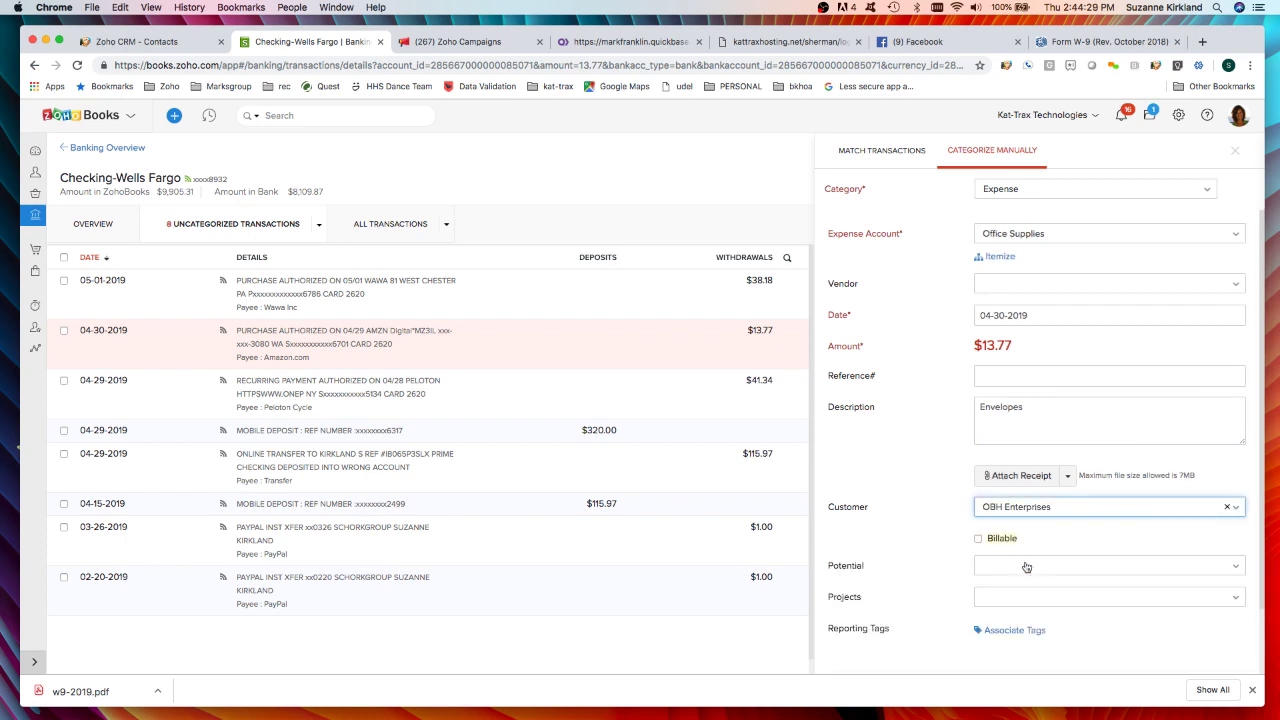
{"action": "left_click", "coordinate": [978, 540]}
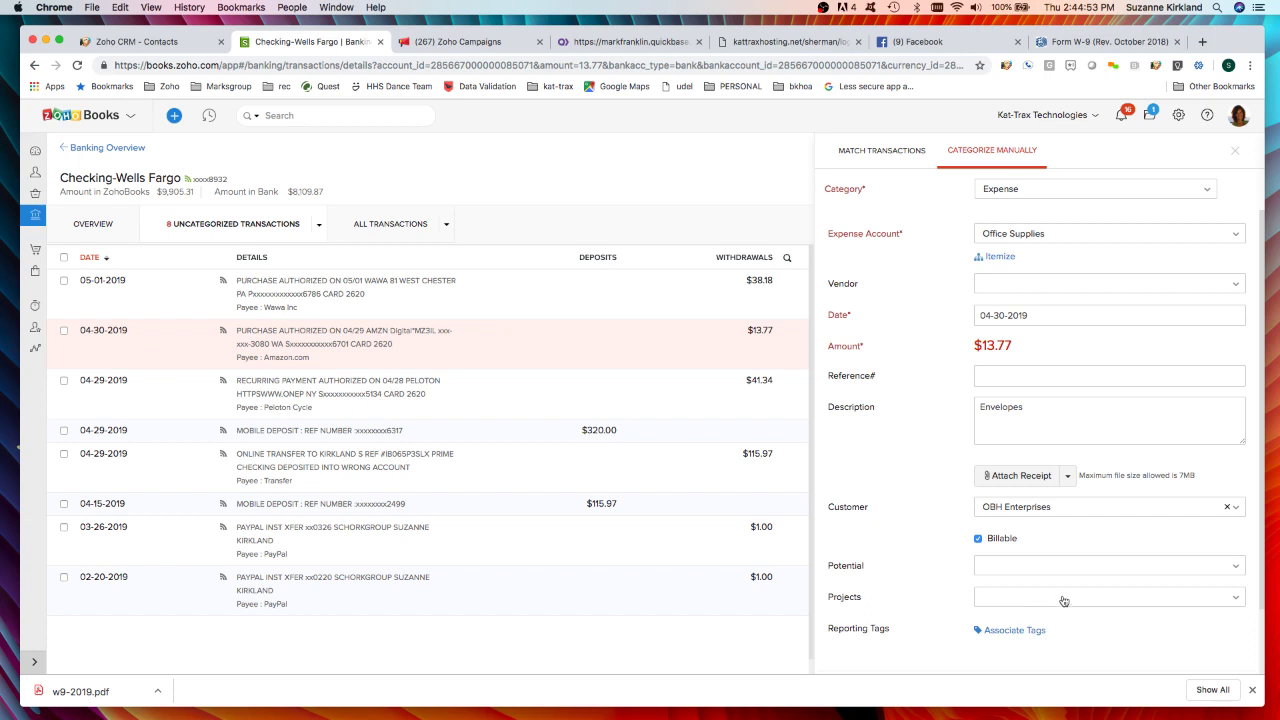
{"action": "left_click", "coordinate": [1208, 600]}
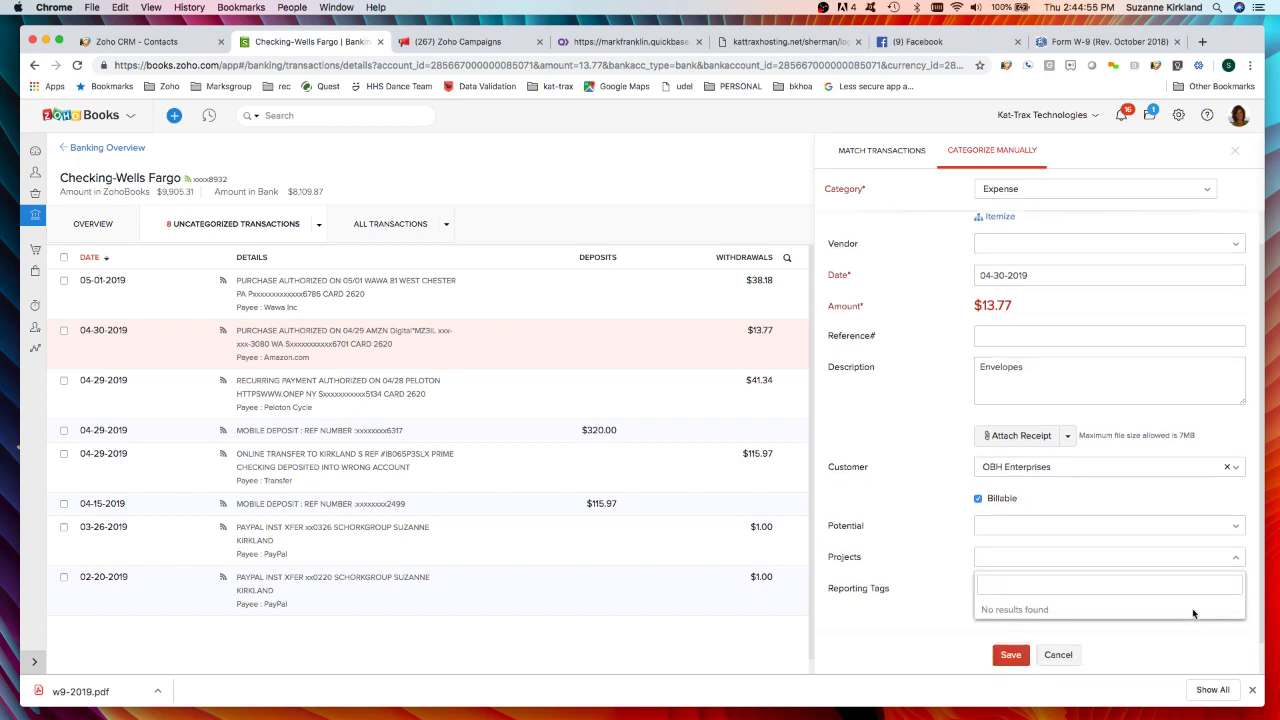
{"action": "left_click", "coordinate": [1052, 540]}
{"action": "left_click", "coordinate": [949, 555]}
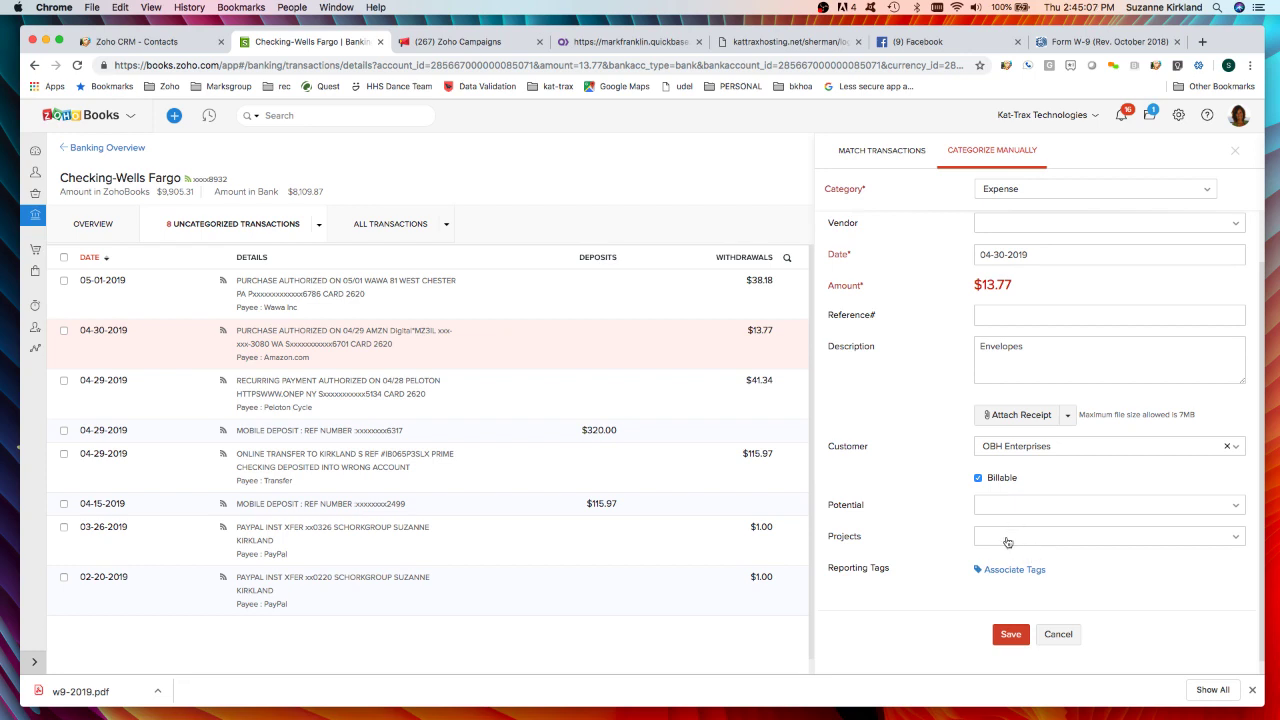
Save the $13.77 Amazon transaction as an Office Supplies expense.
{"action": "left_click", "coordinate": [1011, 636]}
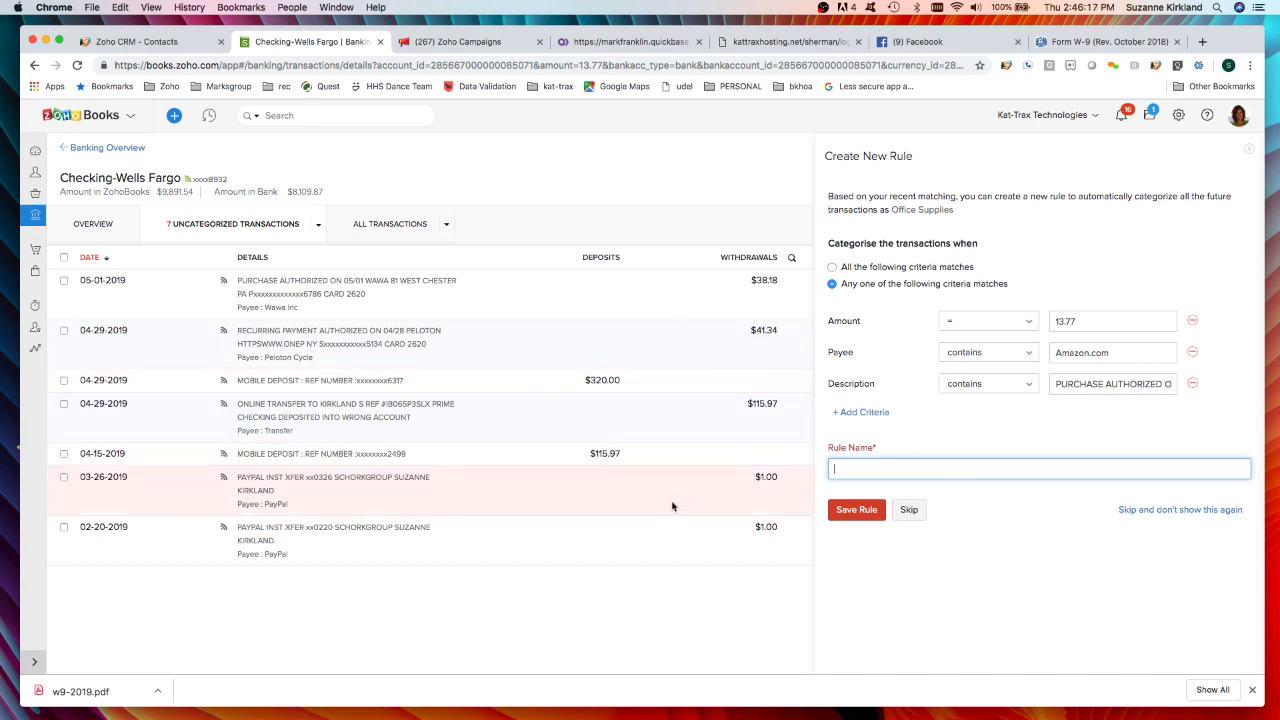
Skip the new rule prompt and return to the Banking Overview.
{"action": "left_click", "coordinate": [910, 511]}
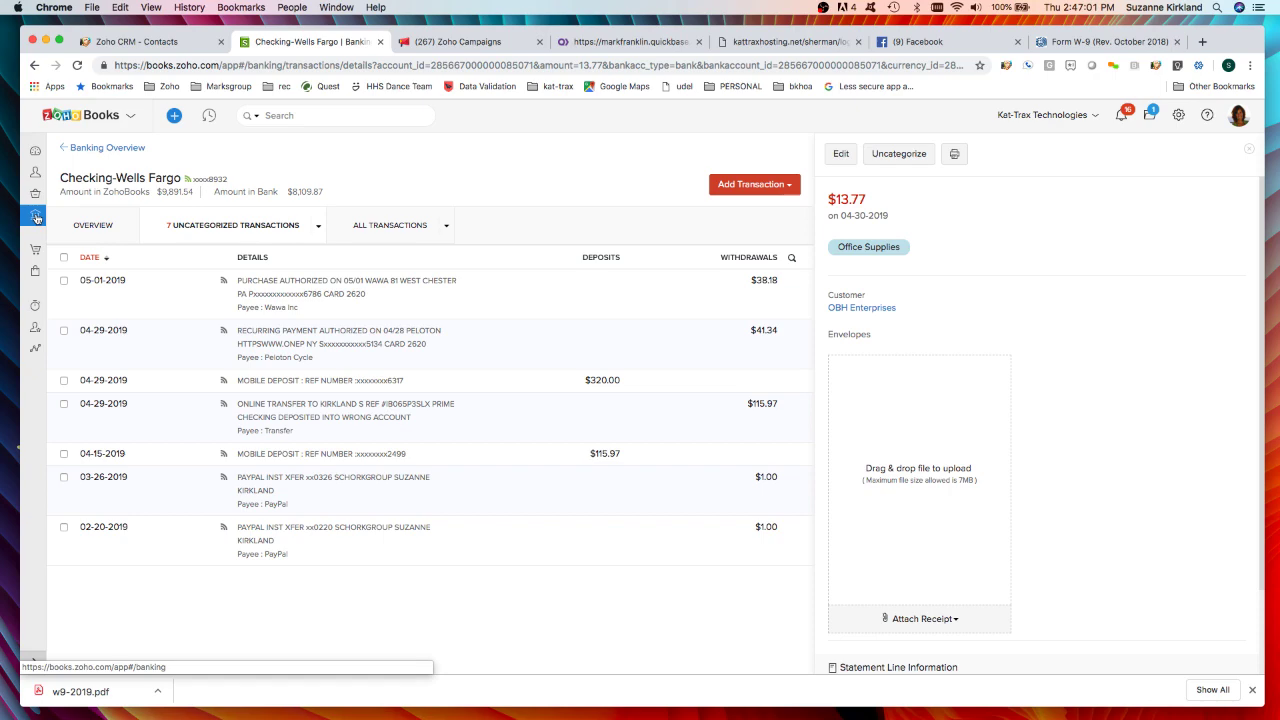
{"action": "left_click", "coordinate": [35, 217]}
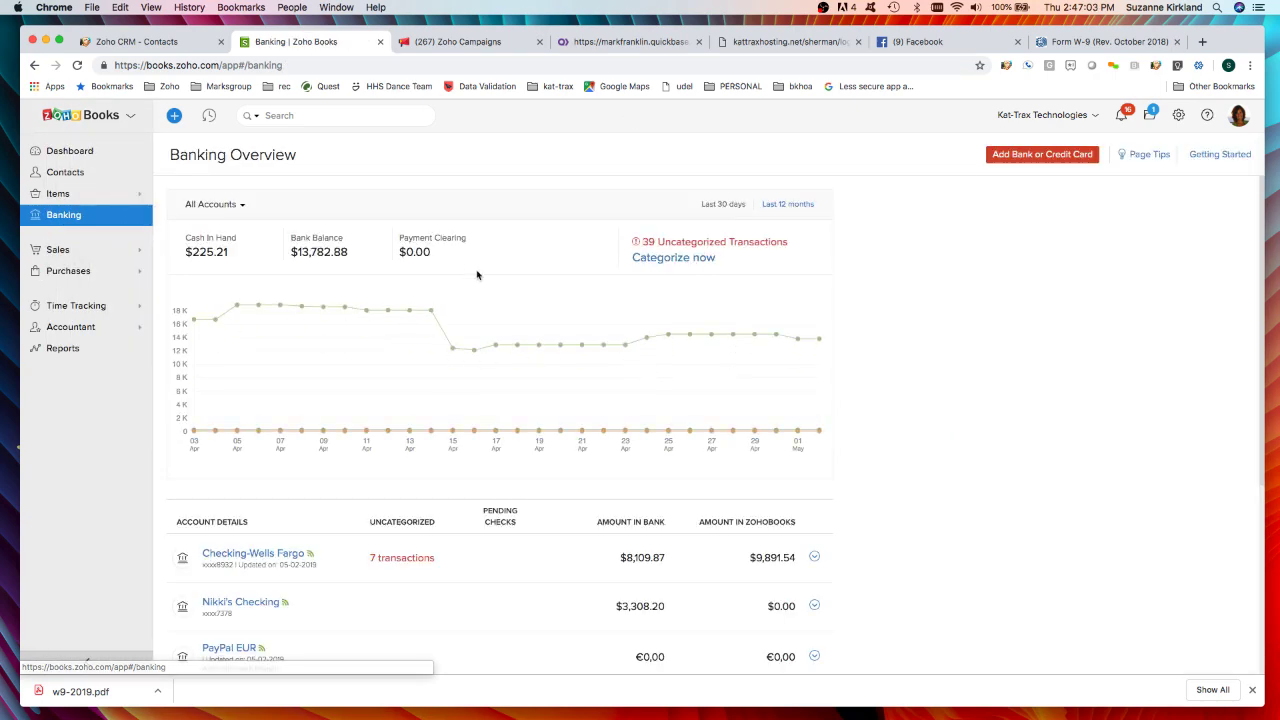
Start a new Checking-Wells Fargo reconciliation for 01-01-2019 to 01-31-2019.
{"action": "left_click", "coordinate": [252, 554]}
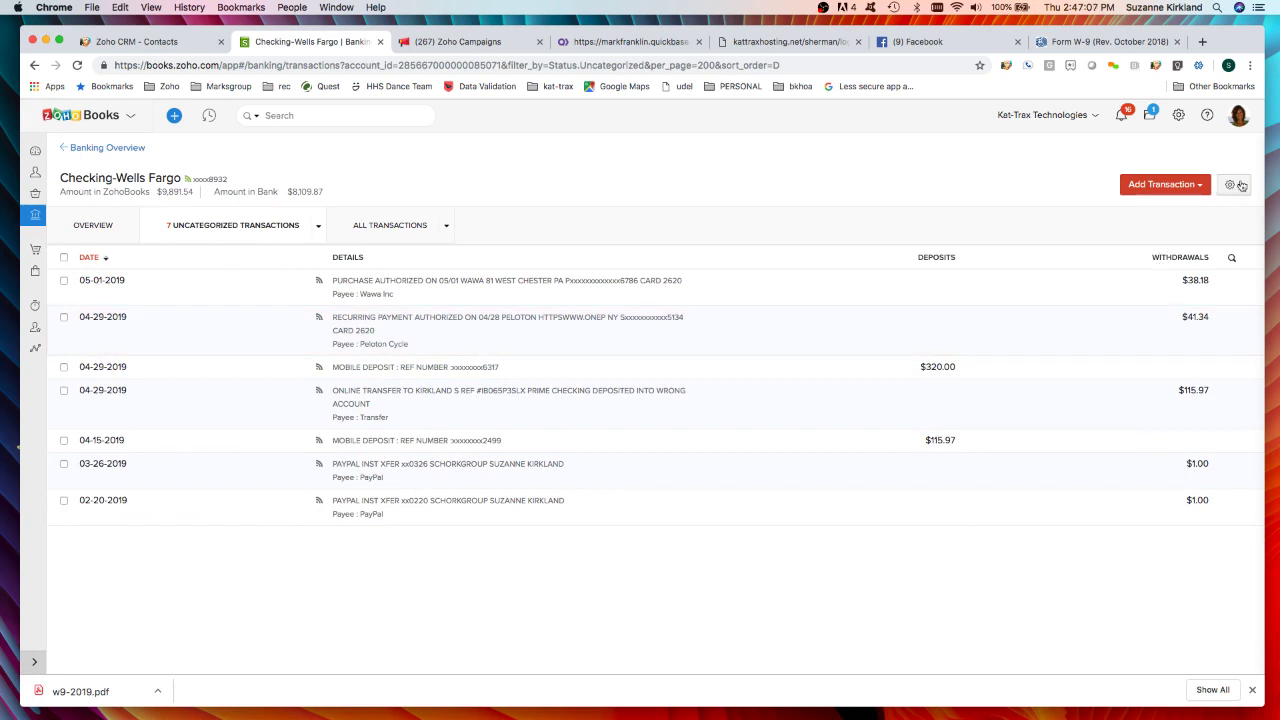
{"action": "left_click", "coordinate": [1240, 185]}
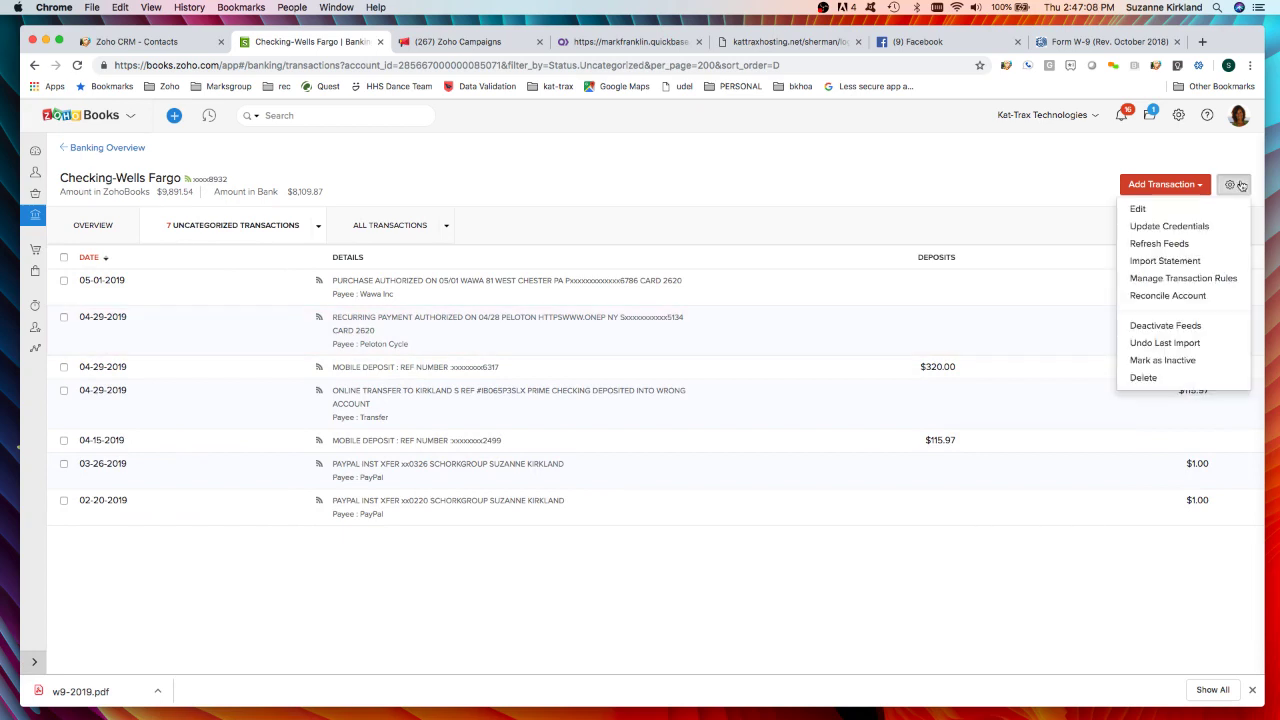
{"action": "left_click", "coordinate": [1168, 296]}
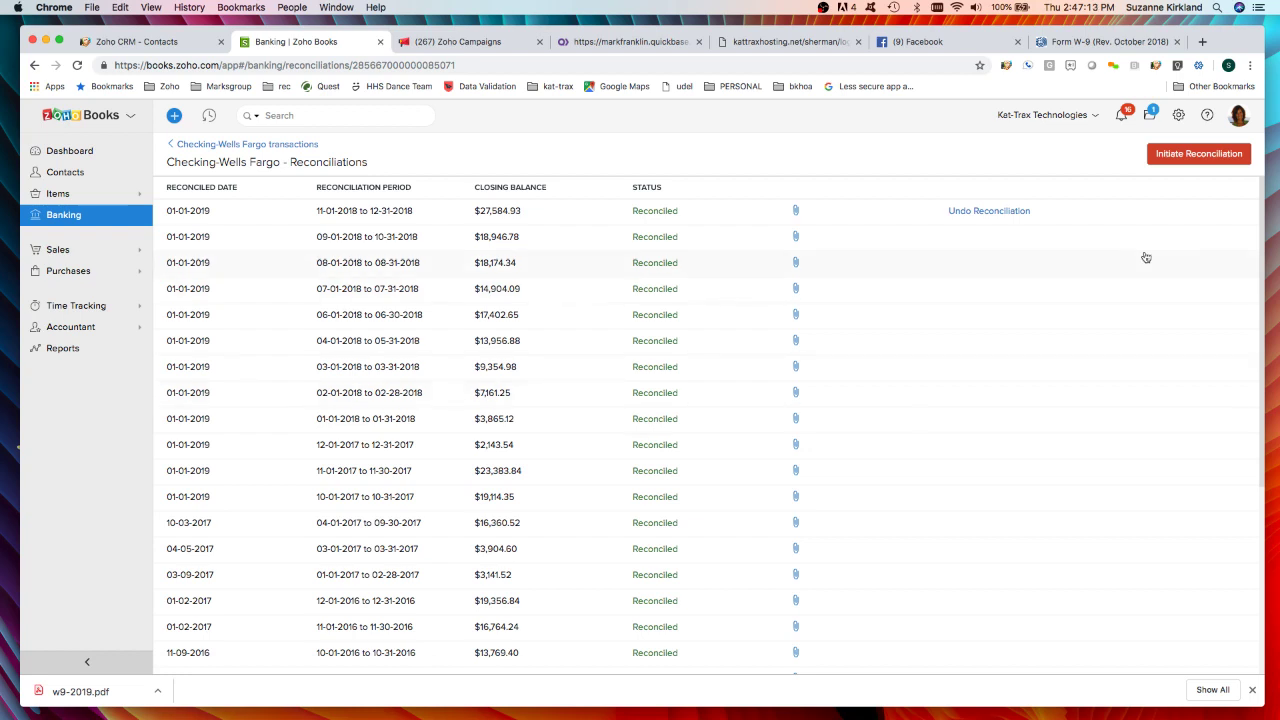
{"action": "left_click", "coordinate": [1199, 156]}
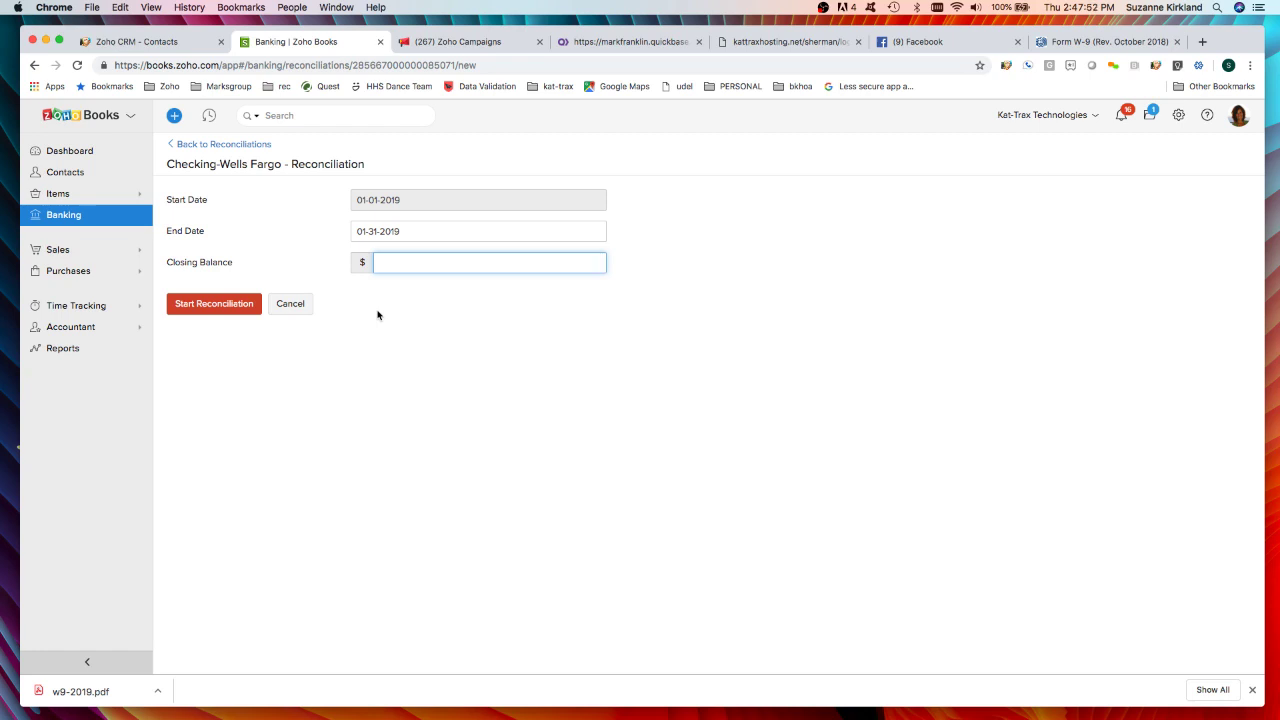
Cancel the Checking-Wells Fargo reconciliation form and go back to Banking Overview.
{"action": "left_click", "coordinate": [292, 306]}
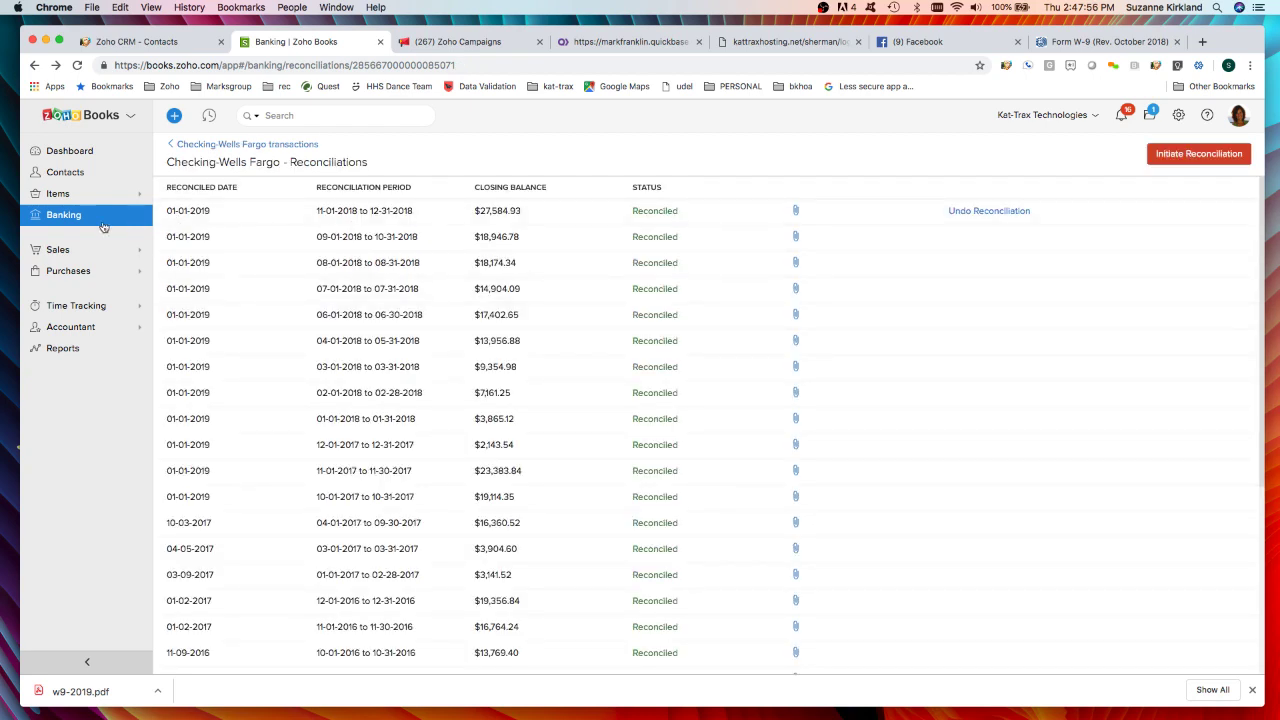
{"action": "left_click", "coordinate": [35, 215]}
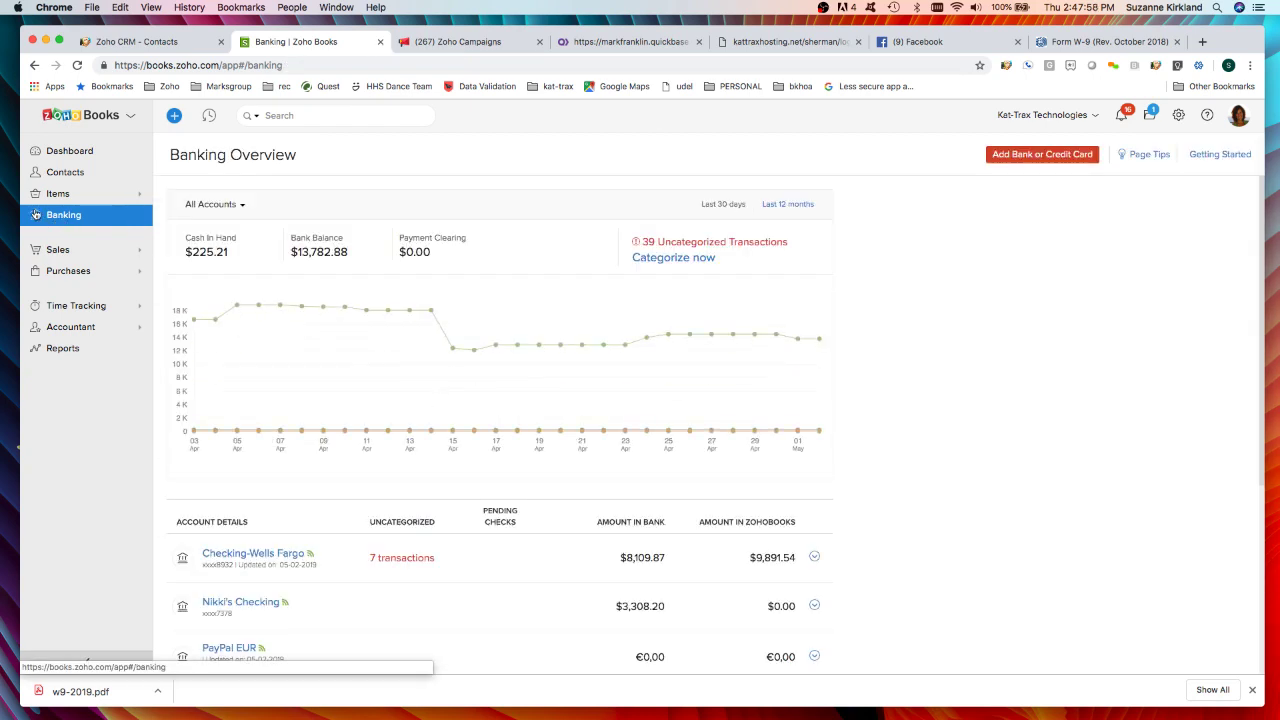